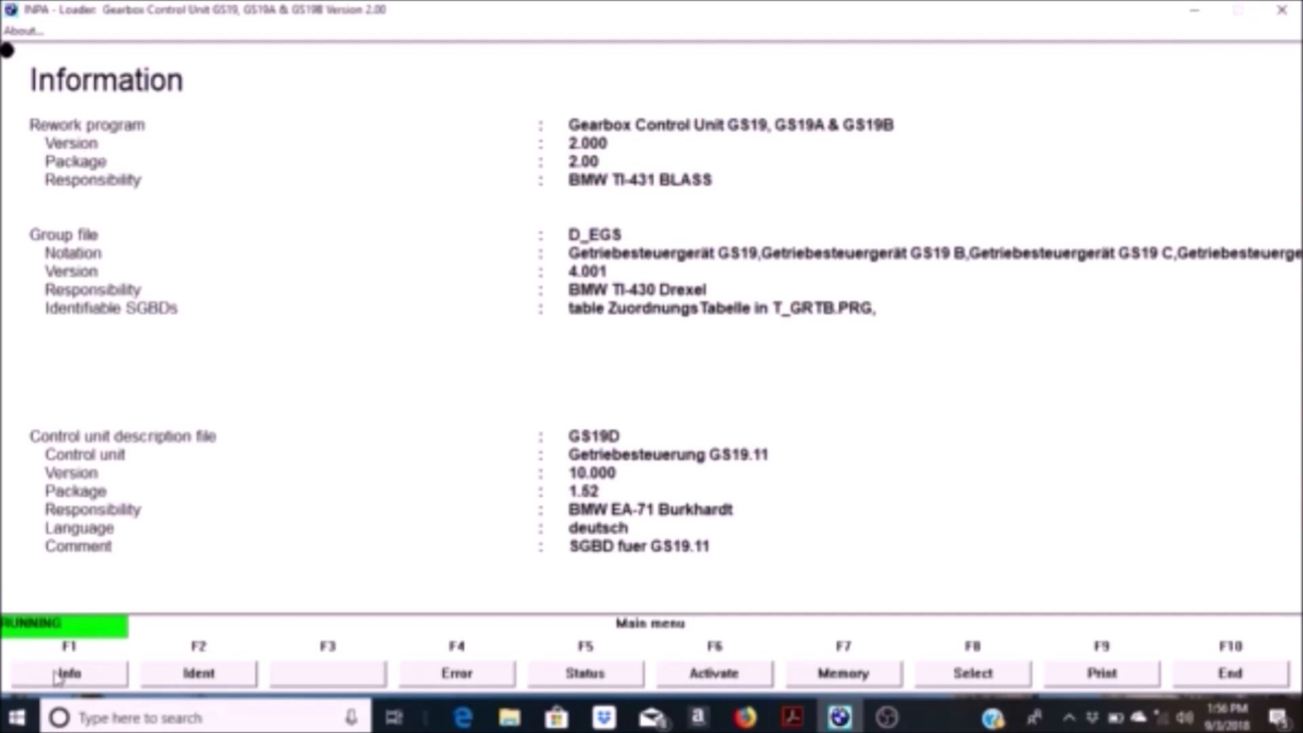
Step: Open the gearbox control unit's error memory functions and quit INPA
{"action": "left_click", "coordinate": [410, 675]}
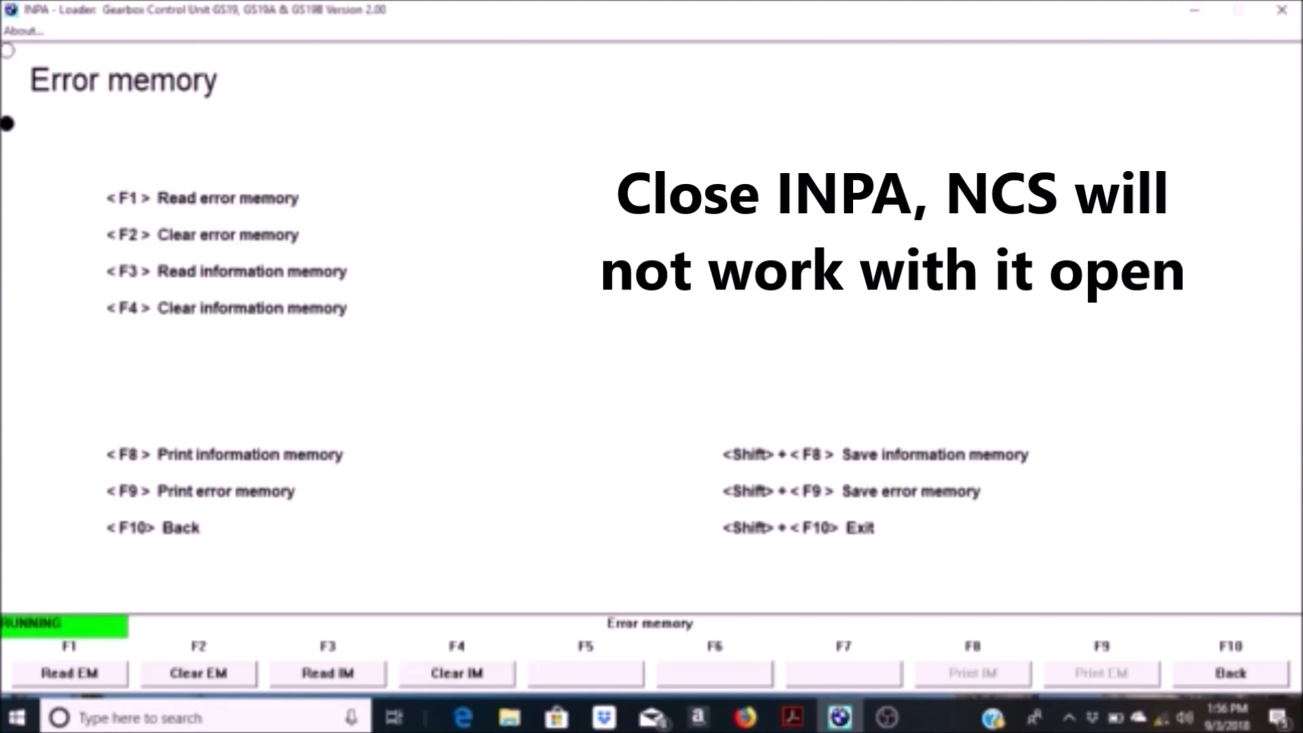
{"action": "left_click", "coordinate": [1281, 9]}
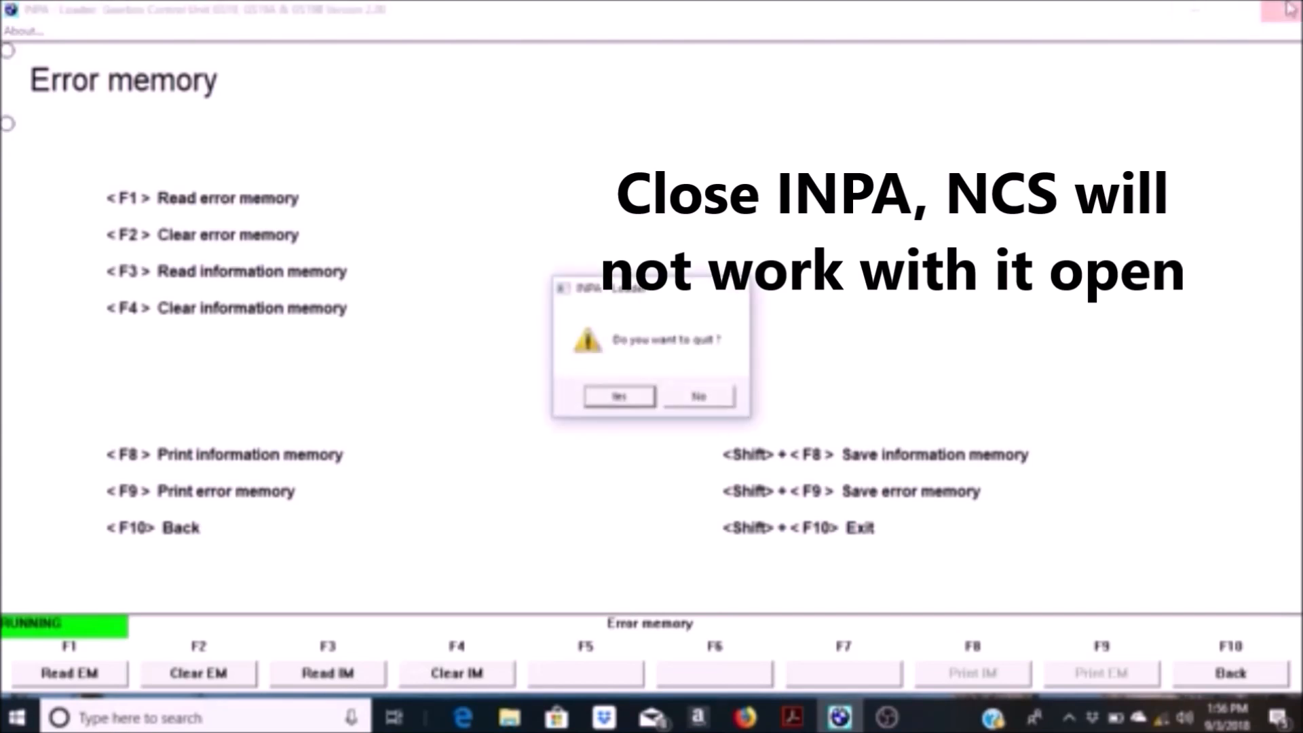
{"action": "left_click", "coordinate": [619, 397]}
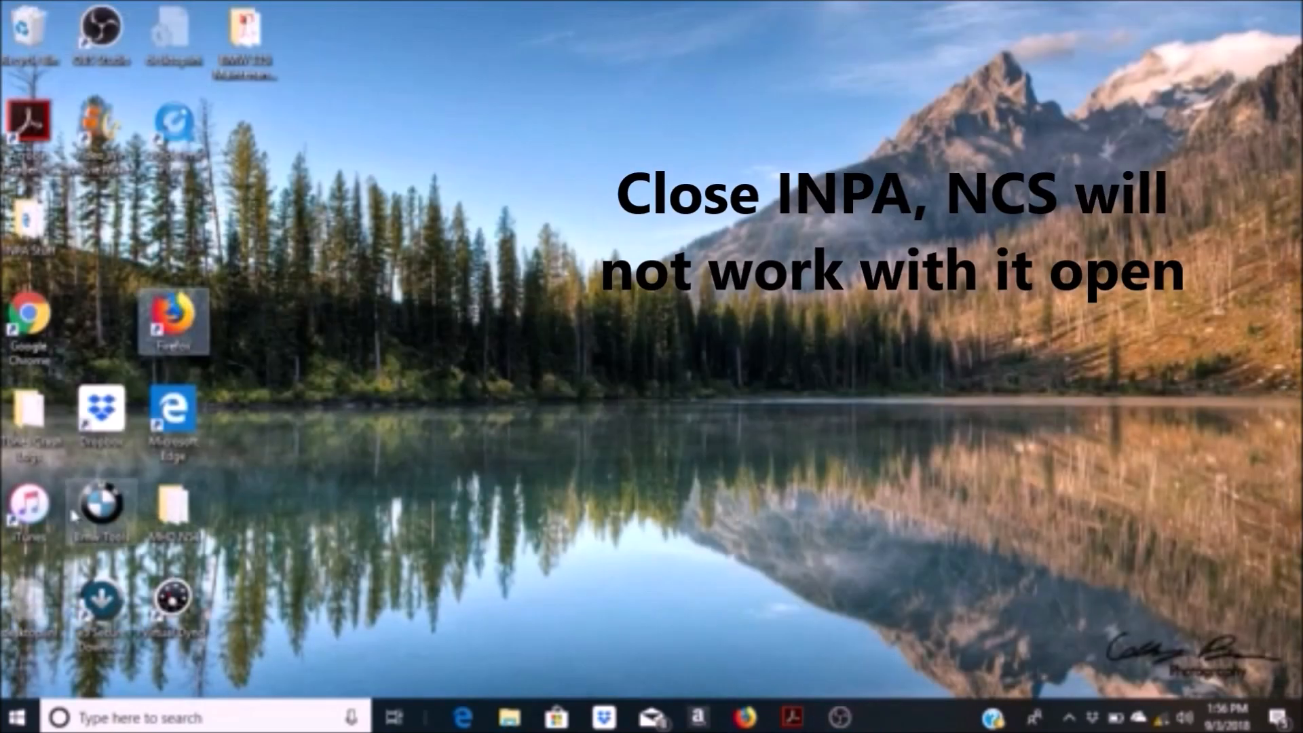
Step: Open the Bmw Tools folder on the desktop and launch NcsExpert from it
{"action": "left_click", "coordinate": [17, 717]}
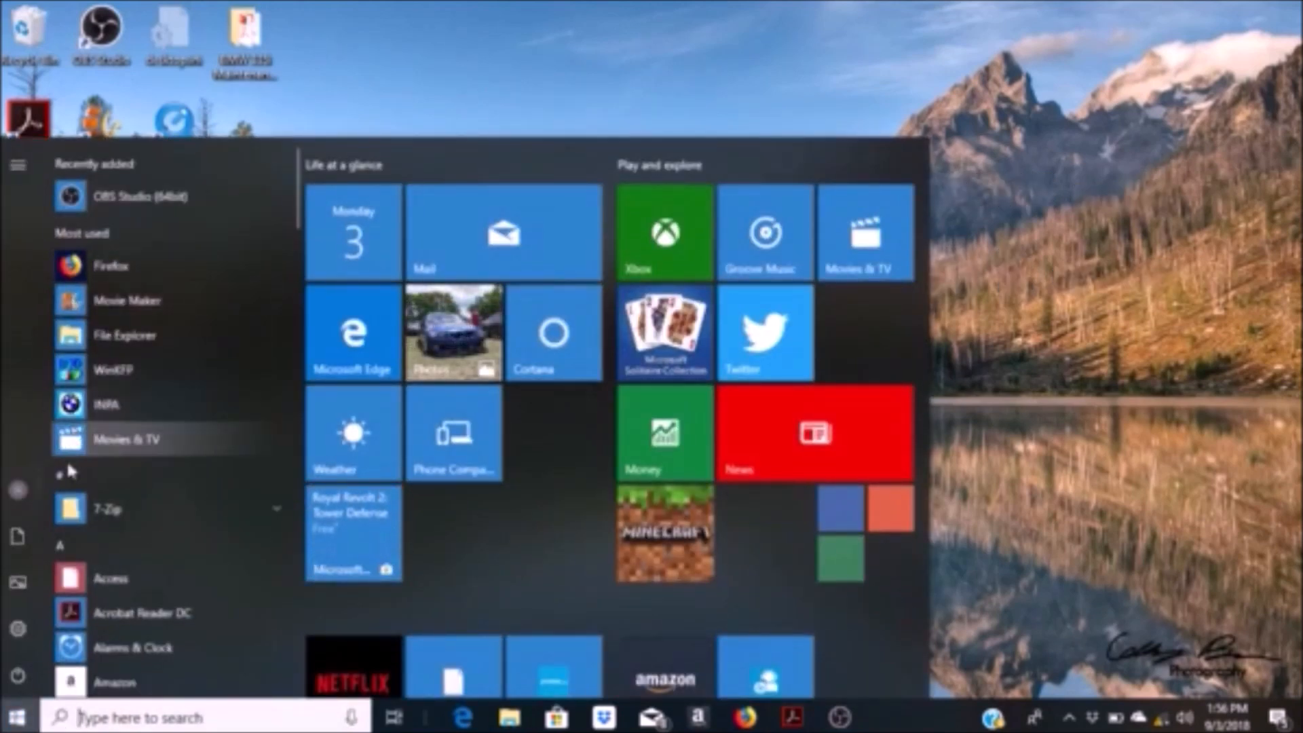
{"action": "left_click", "coordinate": [456, 39]}
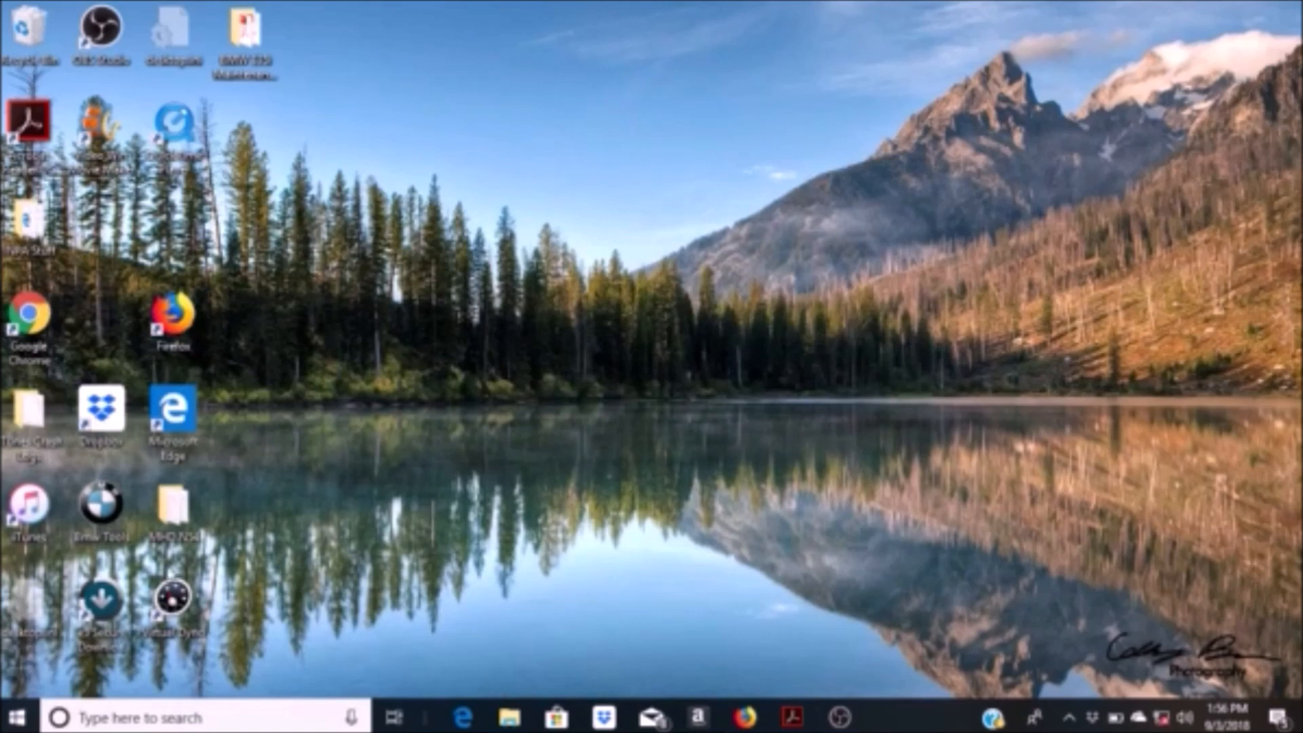
{"action": "double_click", "coordinate": [126, 532]}
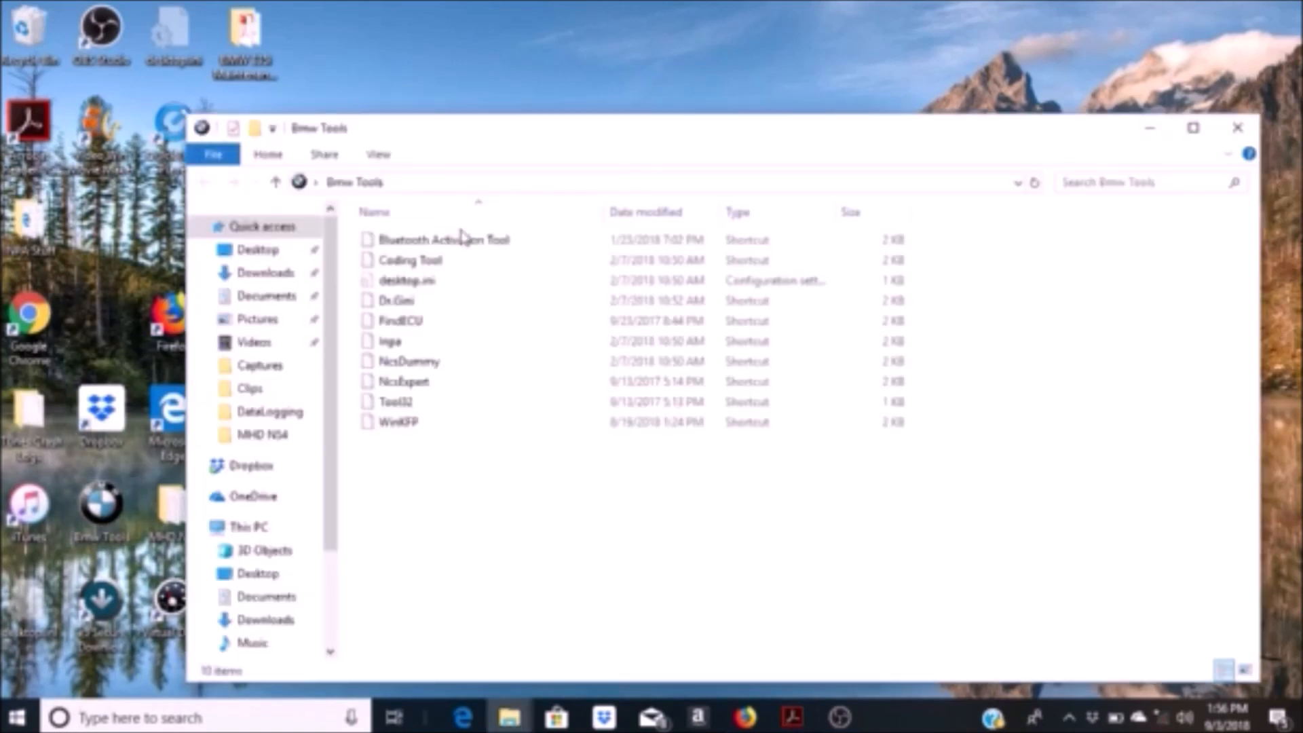
{"action": "left_click", "coordinate": [410, 385]}
{"action": "double_click", "coordinate": [409, 385]}
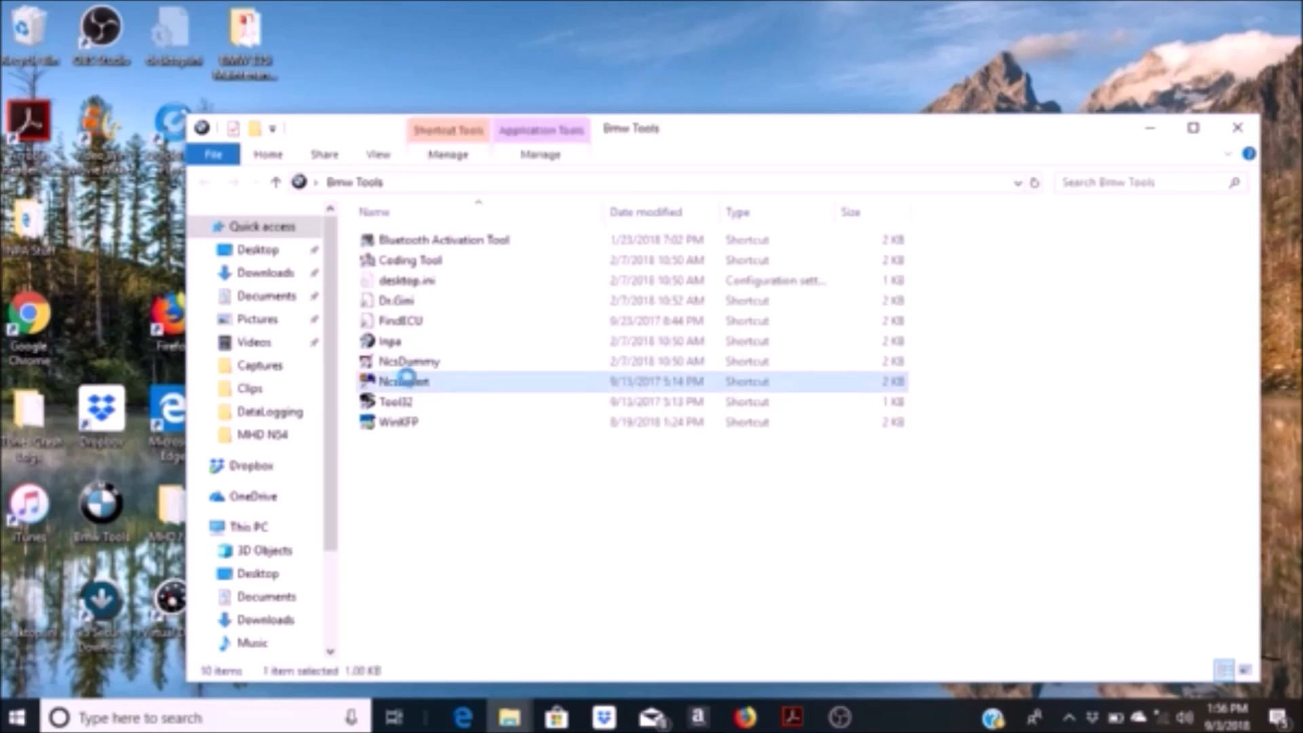
{"action": "right_click", "coordinate": [406, 378]}
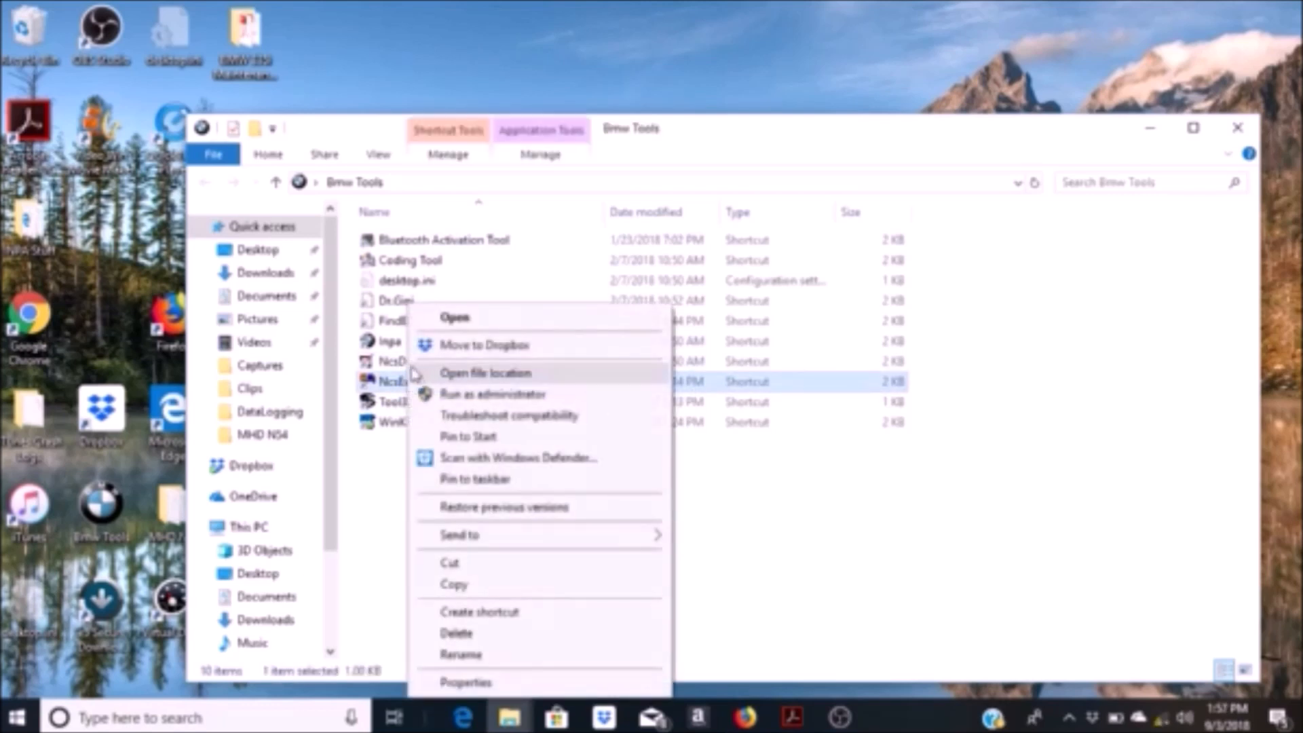
{"action": "left_click", "coordinate": [374, 382]}
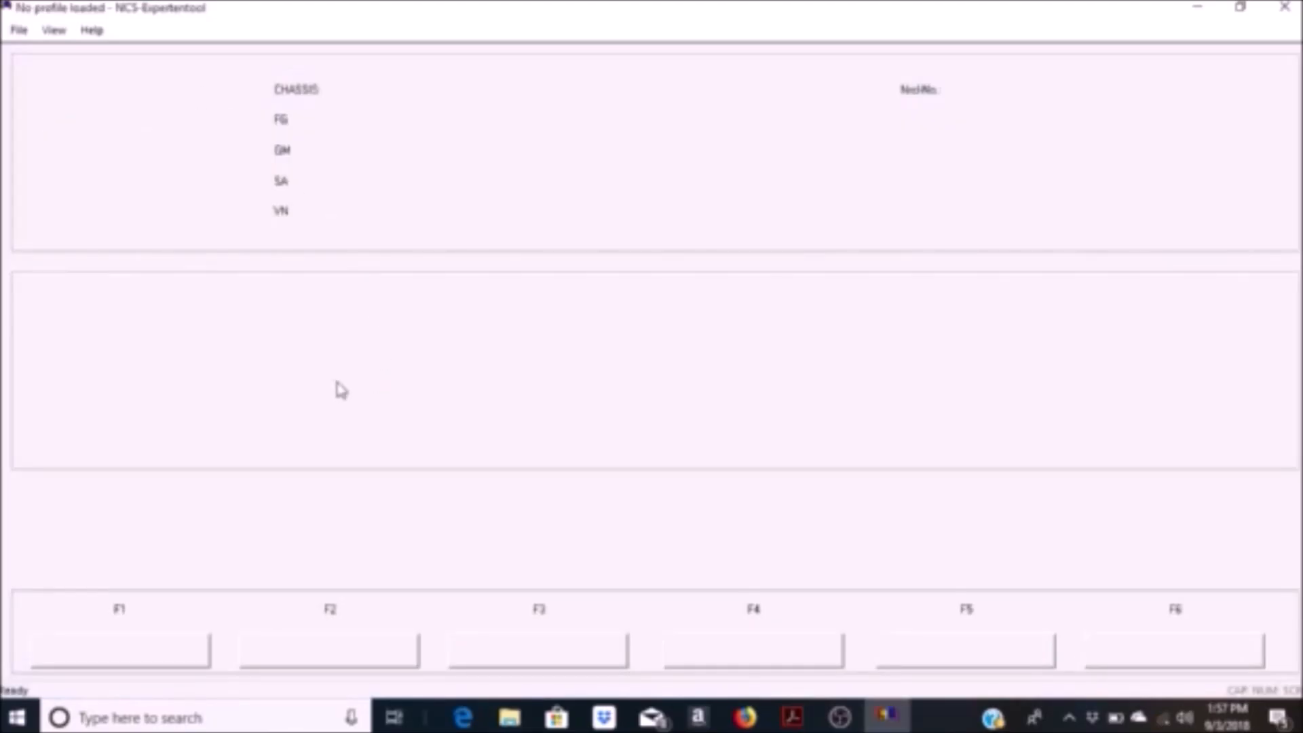
Step: Load the Factory Coding profile
{"action": "left_click", "coordinate": [17, 31]}
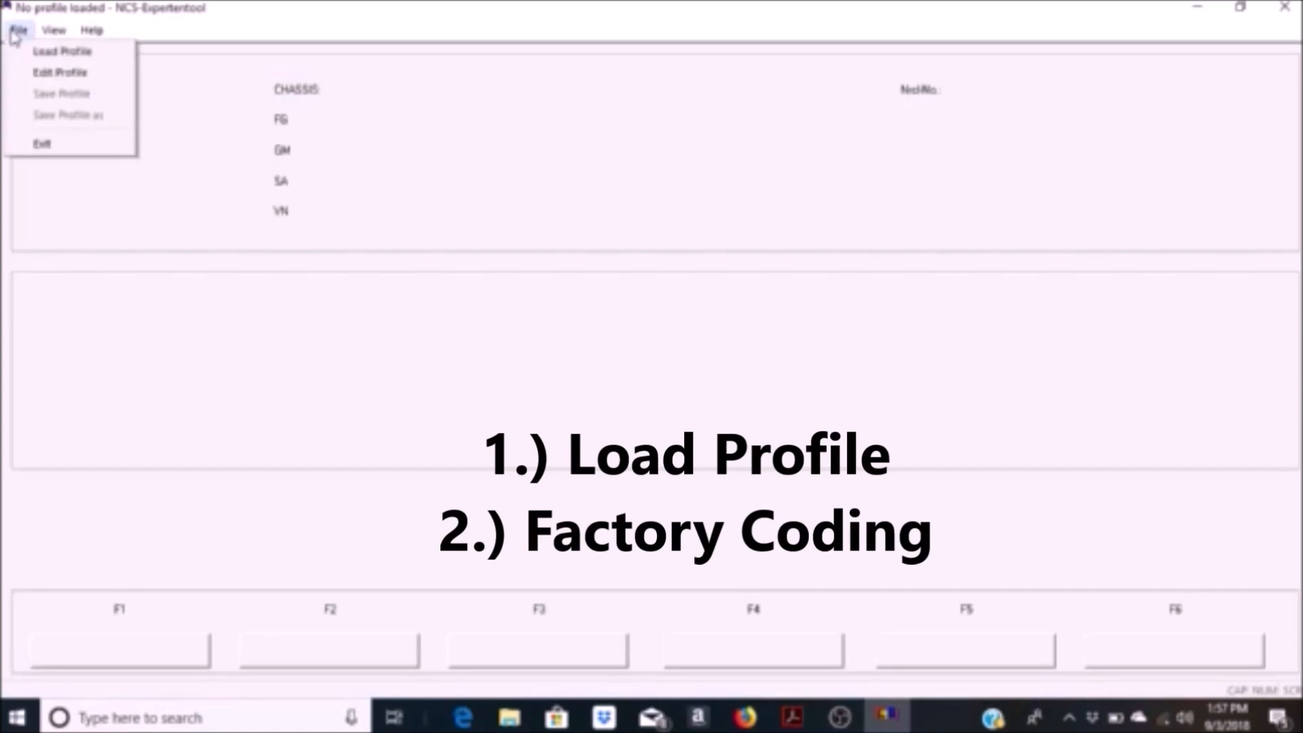
{"action": "left_click", "coordinate": [28, 52]}
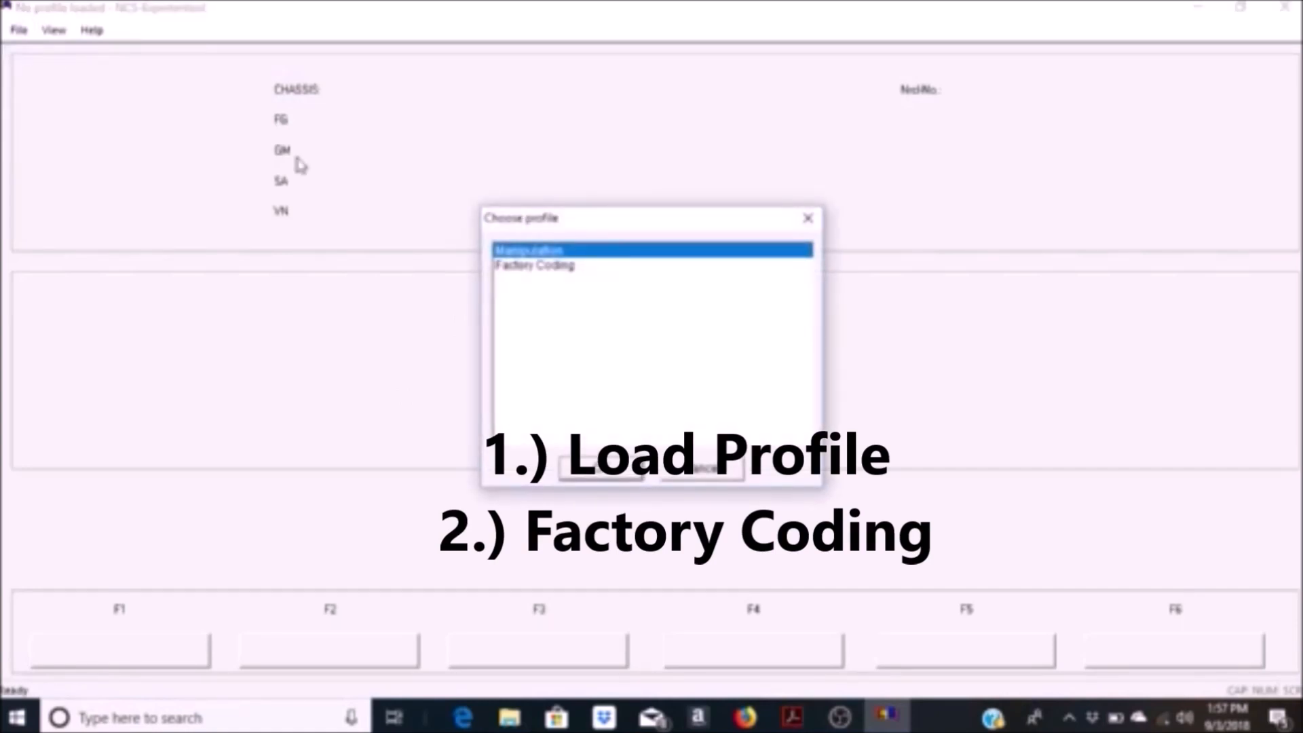
{"action": "left_click", "coordinate": [535, 265]}
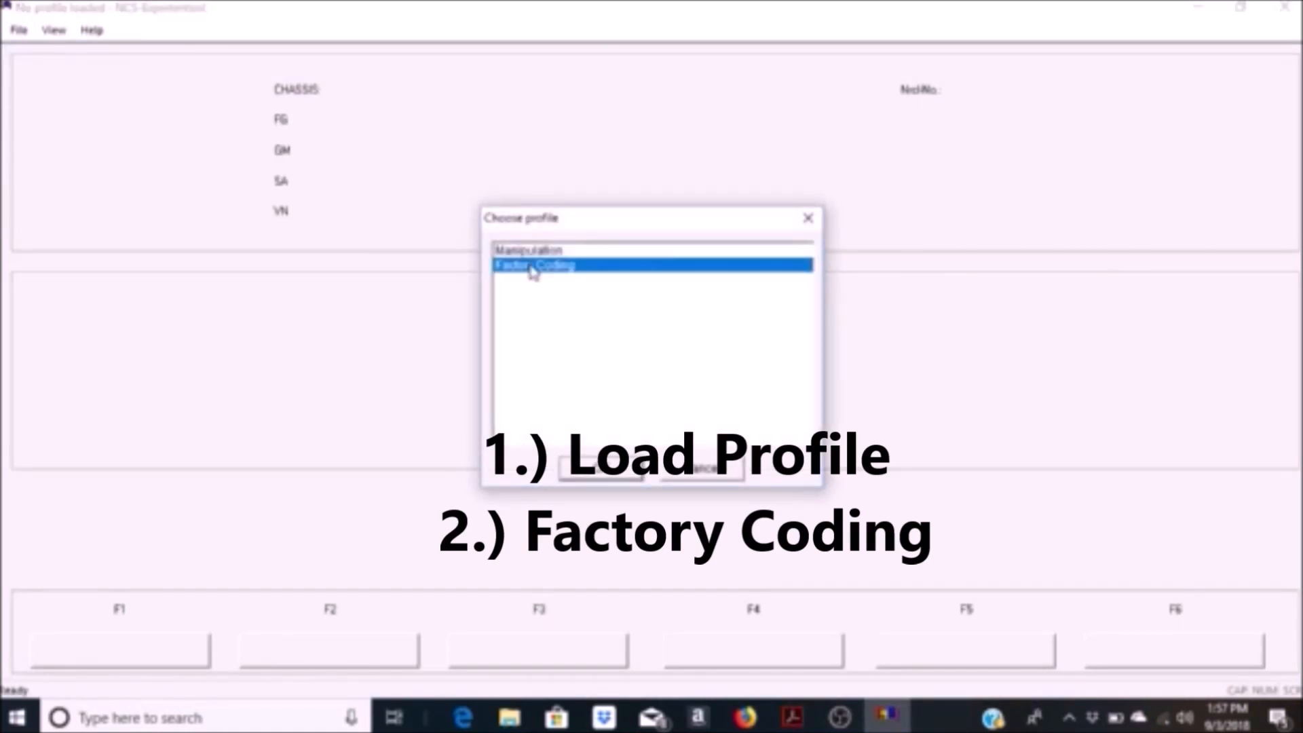
{"action": "left_click", "coordinate": [601, 469]}
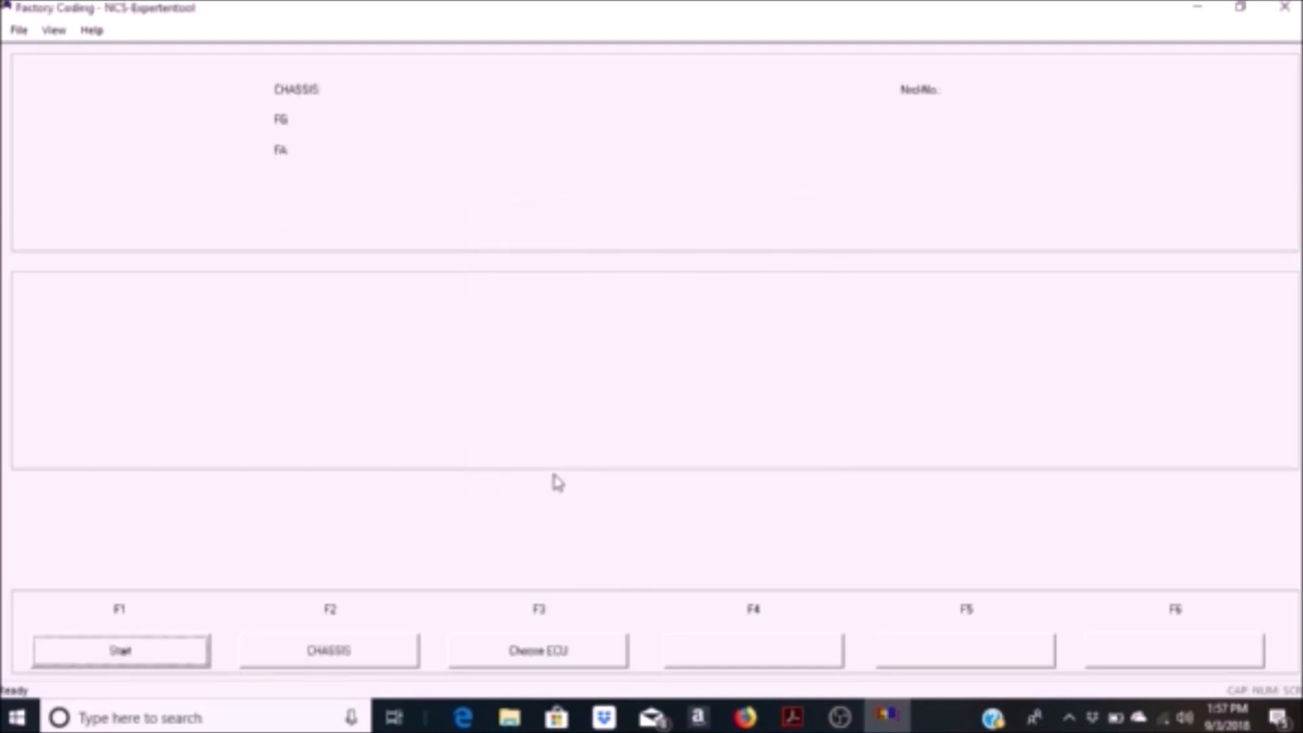
Step: Read the vehicle order using chassis E89 and the CAS control unit, and return to the main functions
{"action": "left_click", "coordinate": [93, 646]}
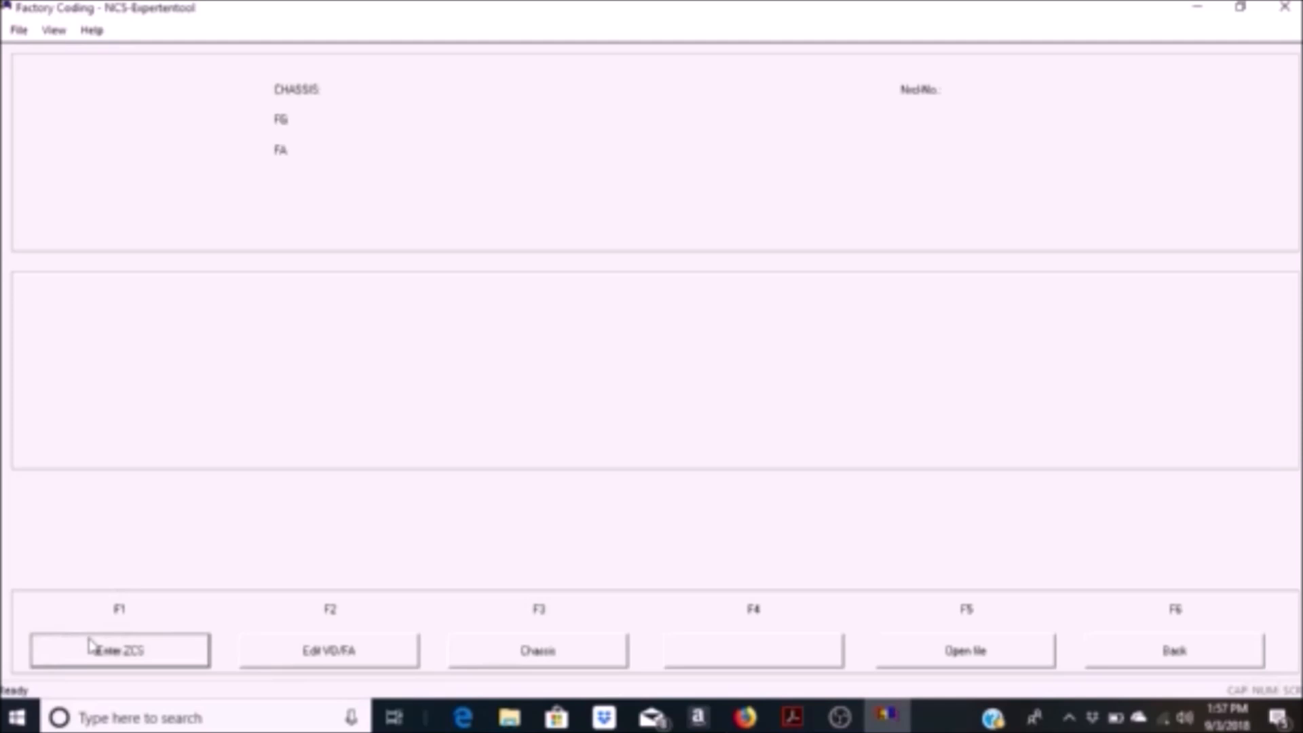
{"action": "left_click", "coordinate": [511, 651]}
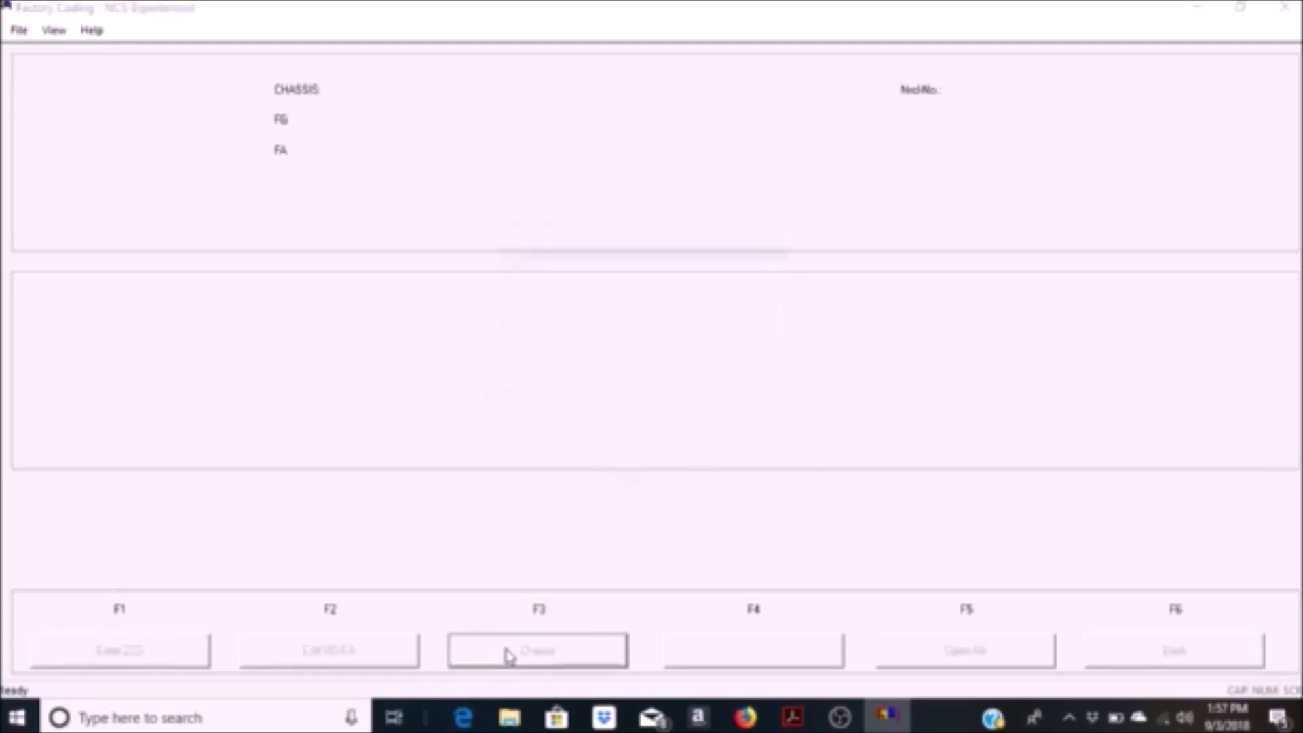
{"action": "left_click_drag", "start_coordinate": [806, 327], "coordinate": [800, 386]}
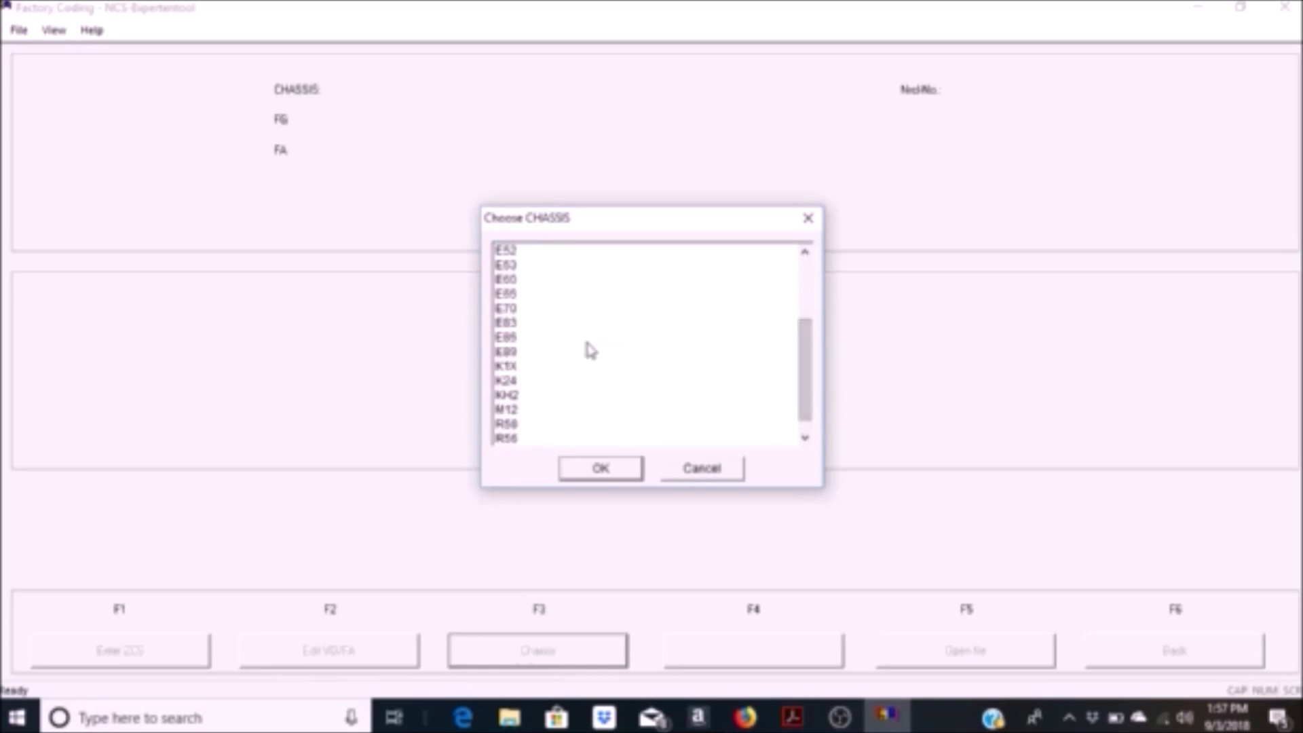
{"action": "left_click", "coordinate": [527, 352]}
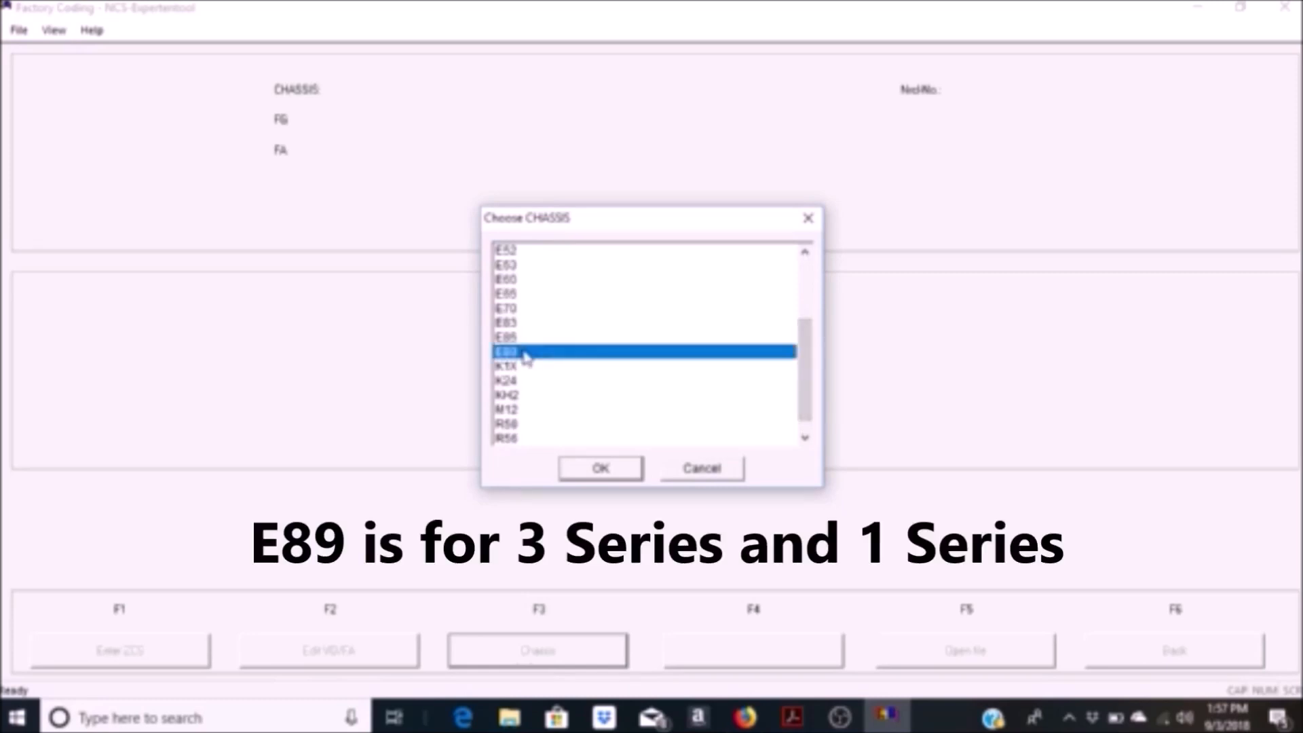
{"action": "left_click", "coordinate": [601, 472]}
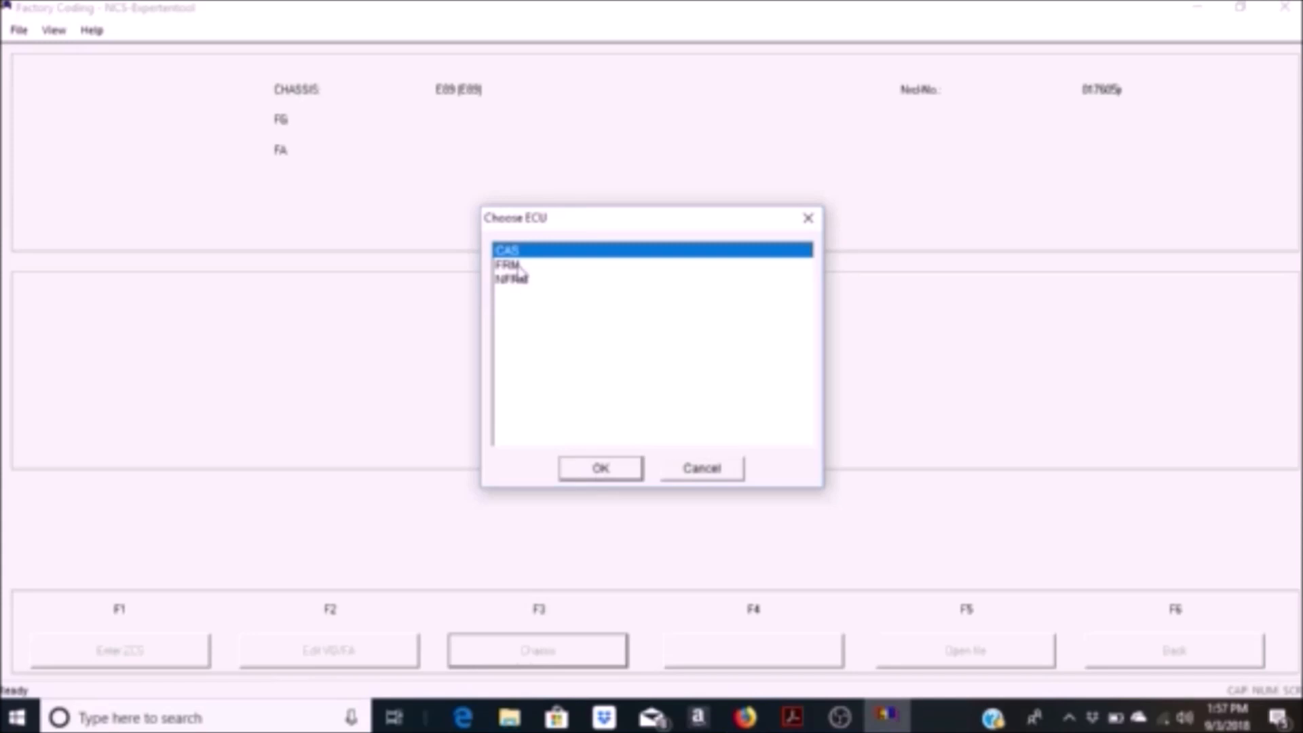
{"action": "left_click", "coordinate": [597, 469]}
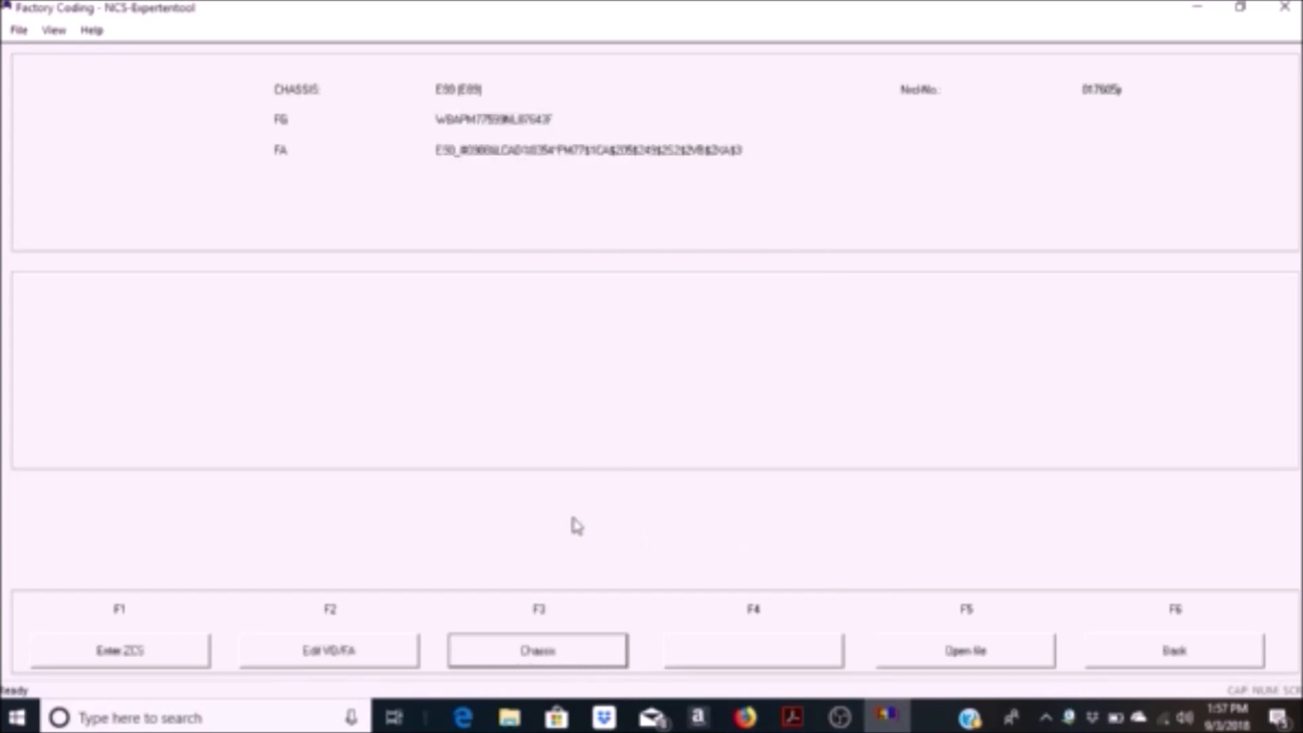
{"action": "left_click", "coordinate": [1124, 657]}
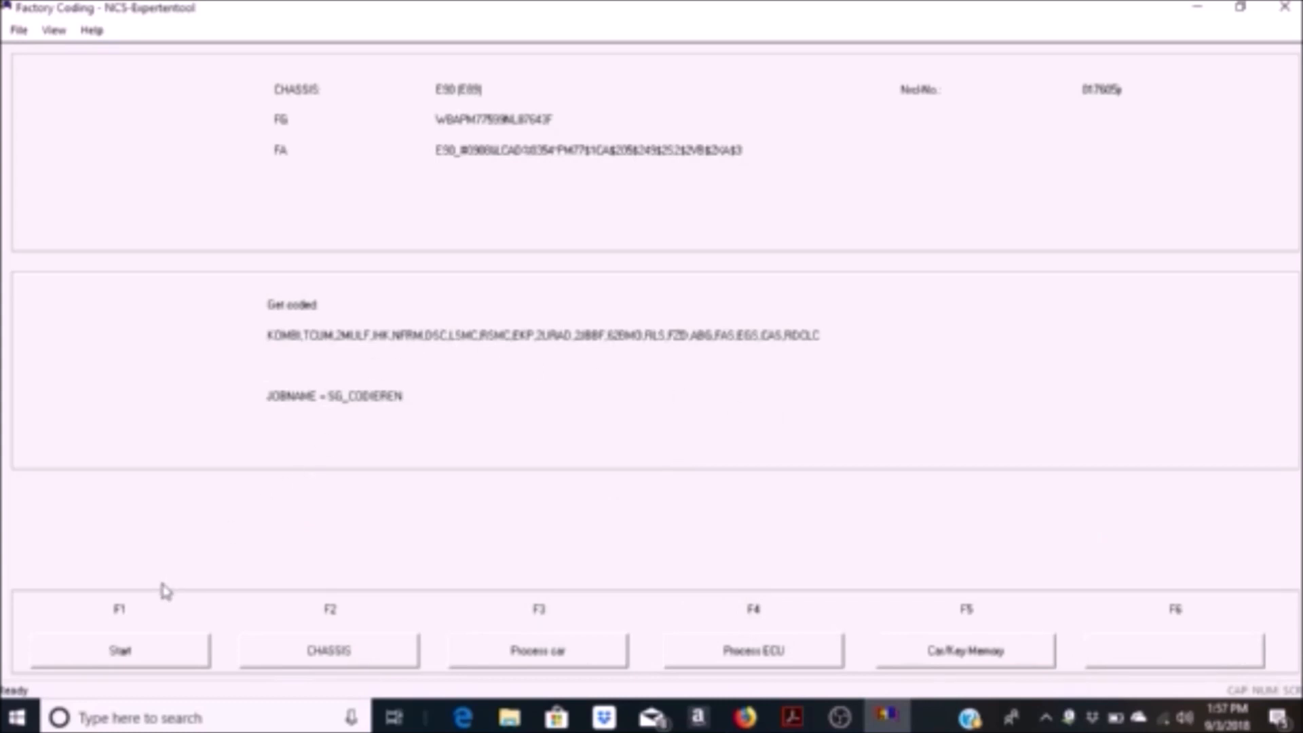
Step: Open the vehicle order for editing with chassis E89 and accept the prefilled VIN
{"action": "left_click", "coordinate": [126, 662]}
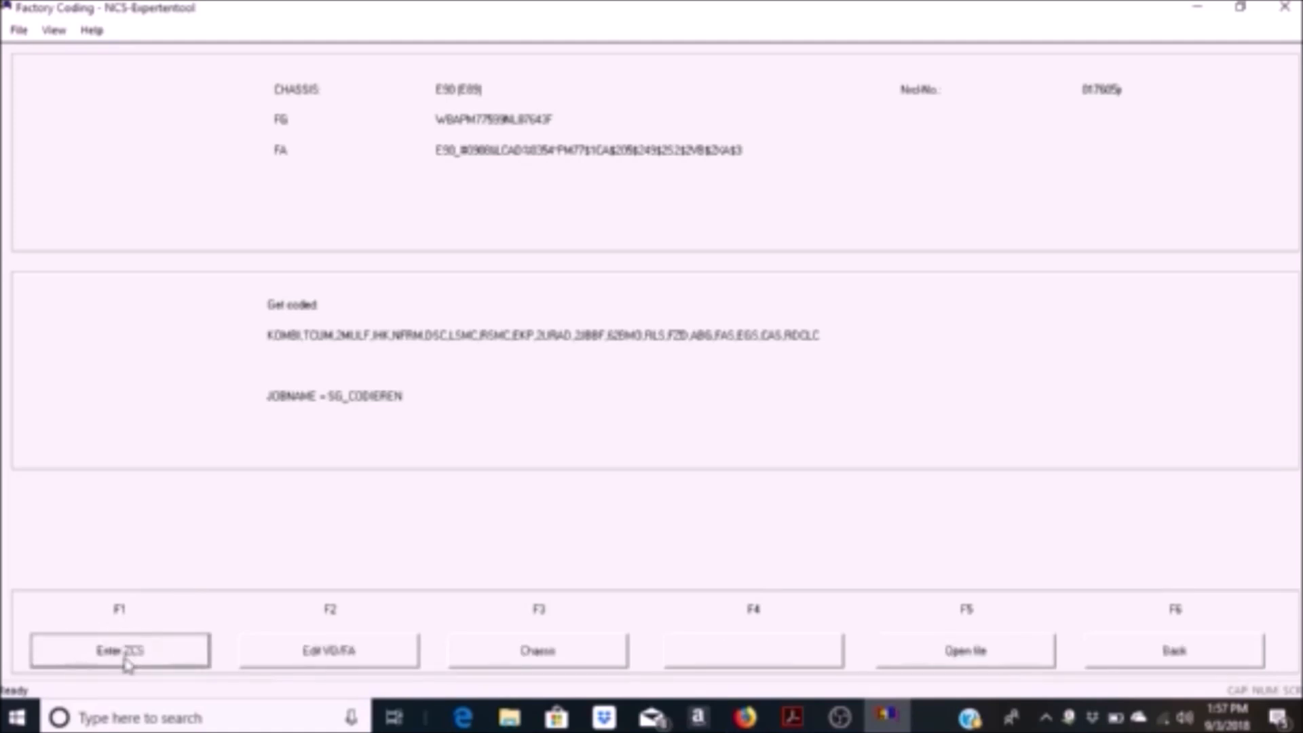
{"action": "left_click", "coordinate": [304, 653]}
{"action": "left_click_drag", "start_coordinate": [798, 294], "coordinate": [805, 355]}
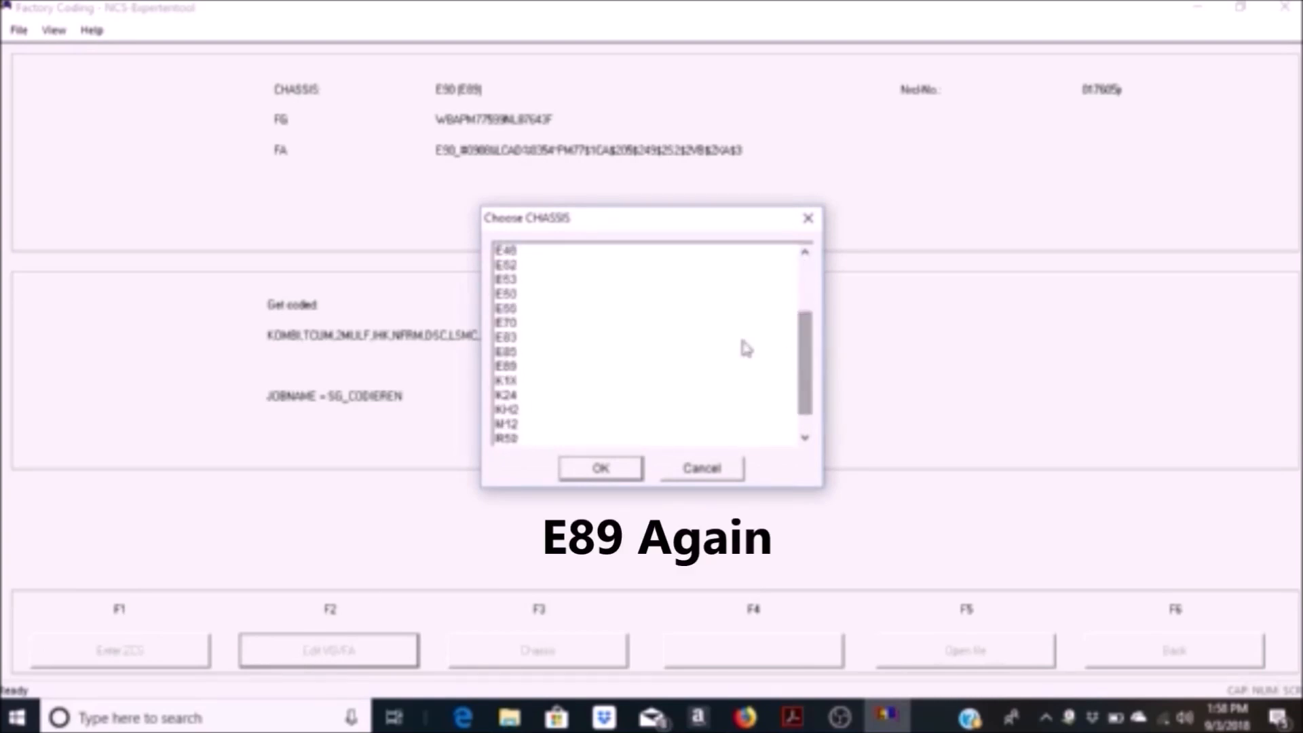
{"action": "left_click", "coordinate": [506, 366]}
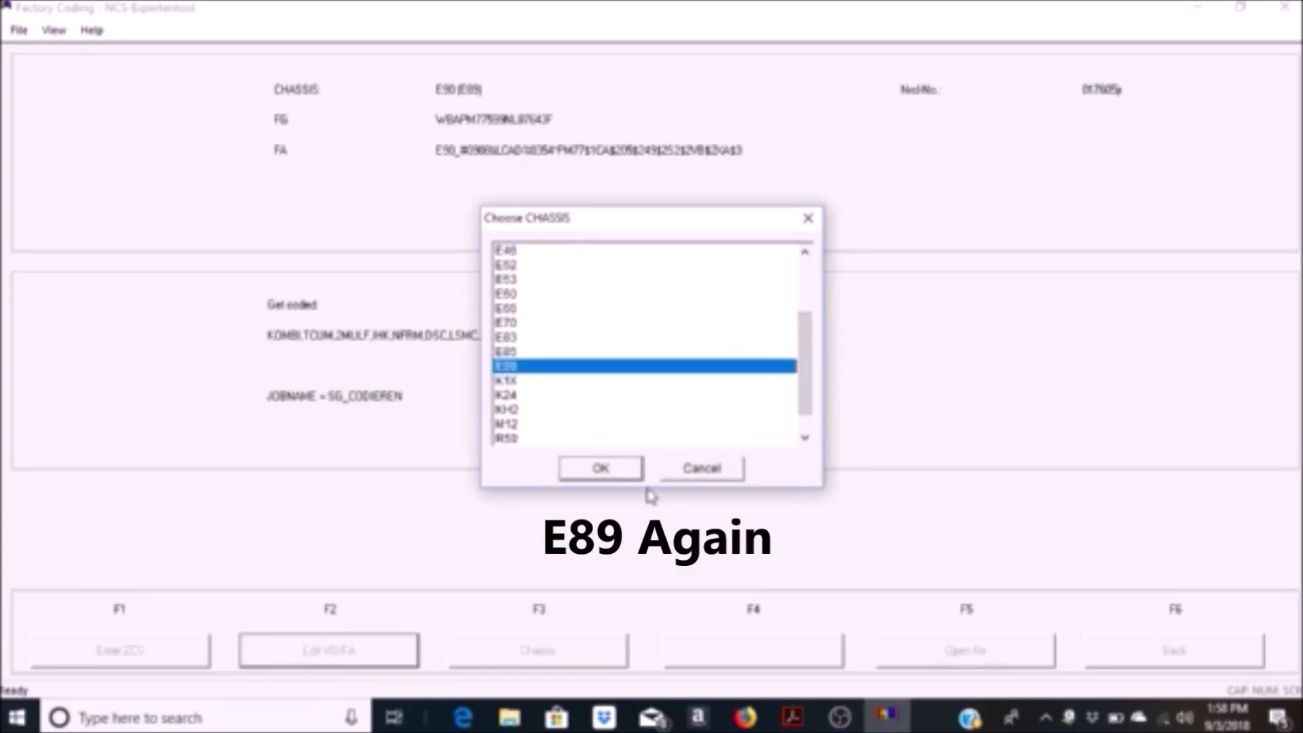
{"action": "left_click", "coordinate": [602, 469]}
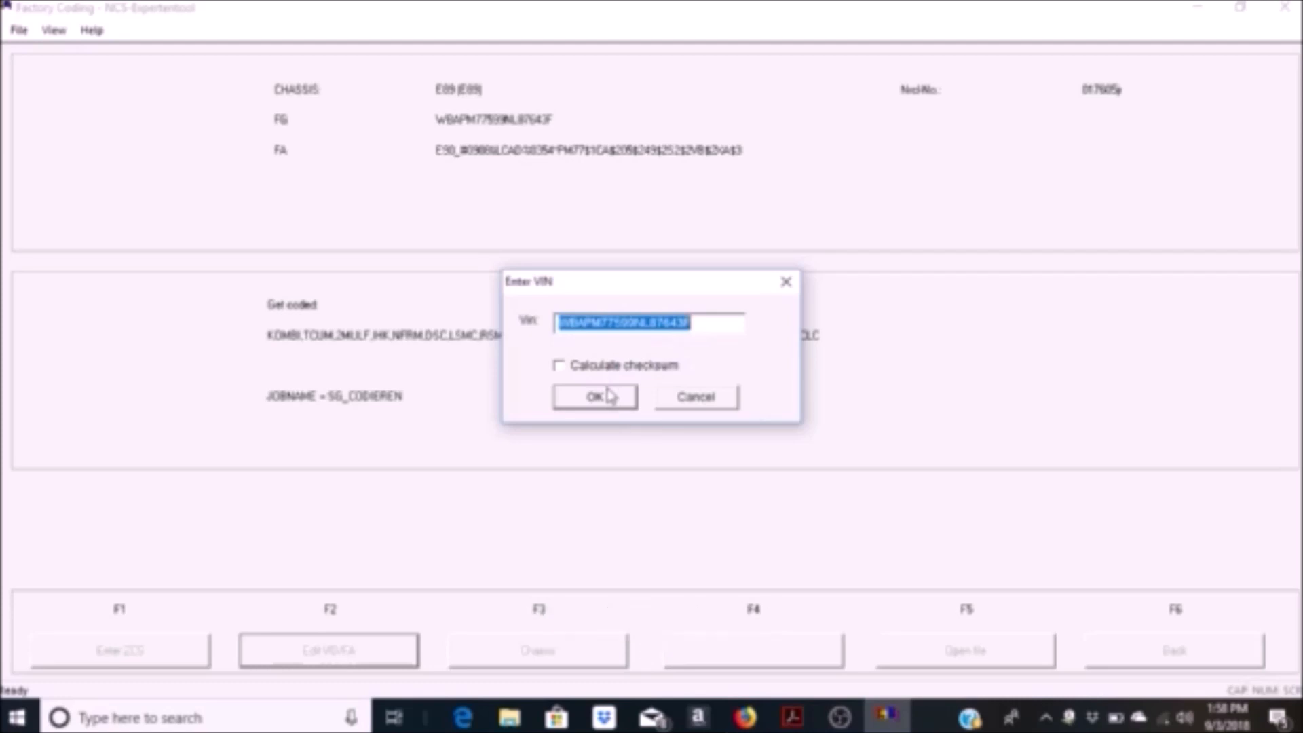
{"action": "left_click", "coordinate": [609, 396]}
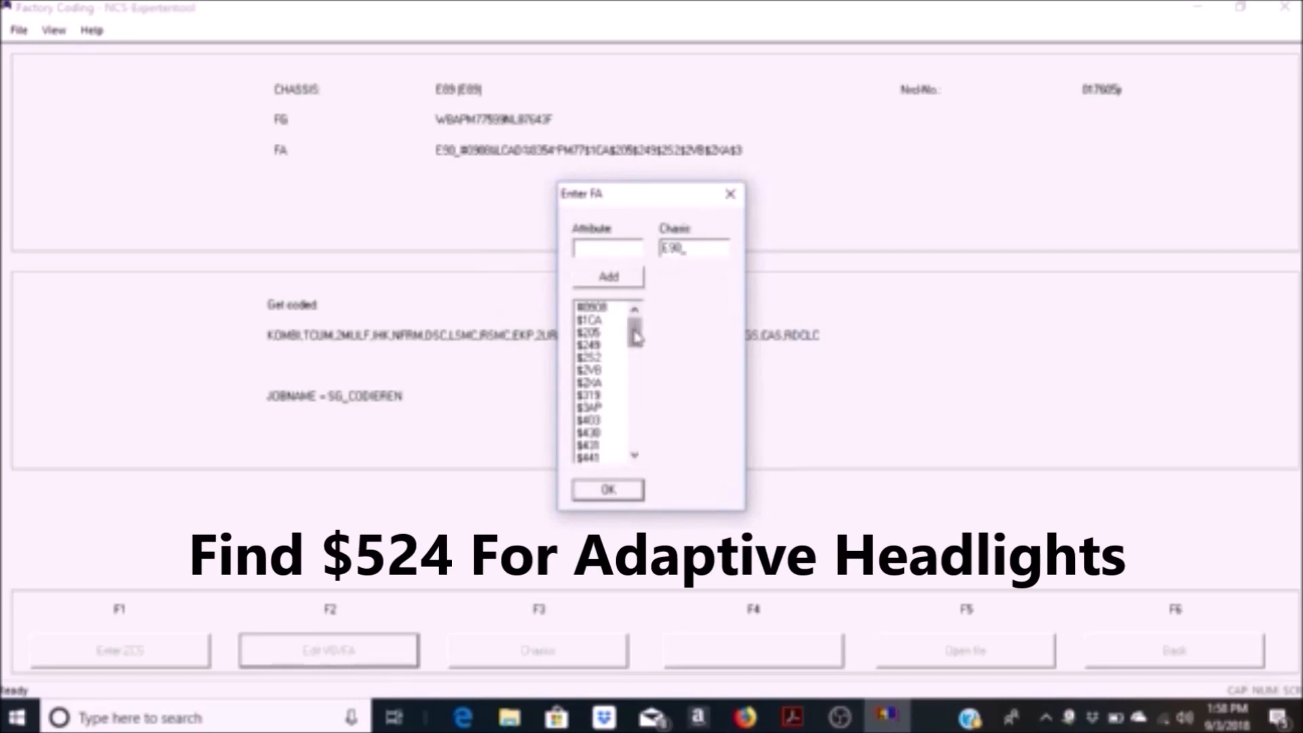
Step: Delete the adaptive headlights option $524 from the vehicle order, accept the order and return to the main functions
{"action": "left_click_drag", "start_coordinate": [636, 334], "coordinate": [637, 370]}
{"action": "left_click", "coordinate": [597, 421]}
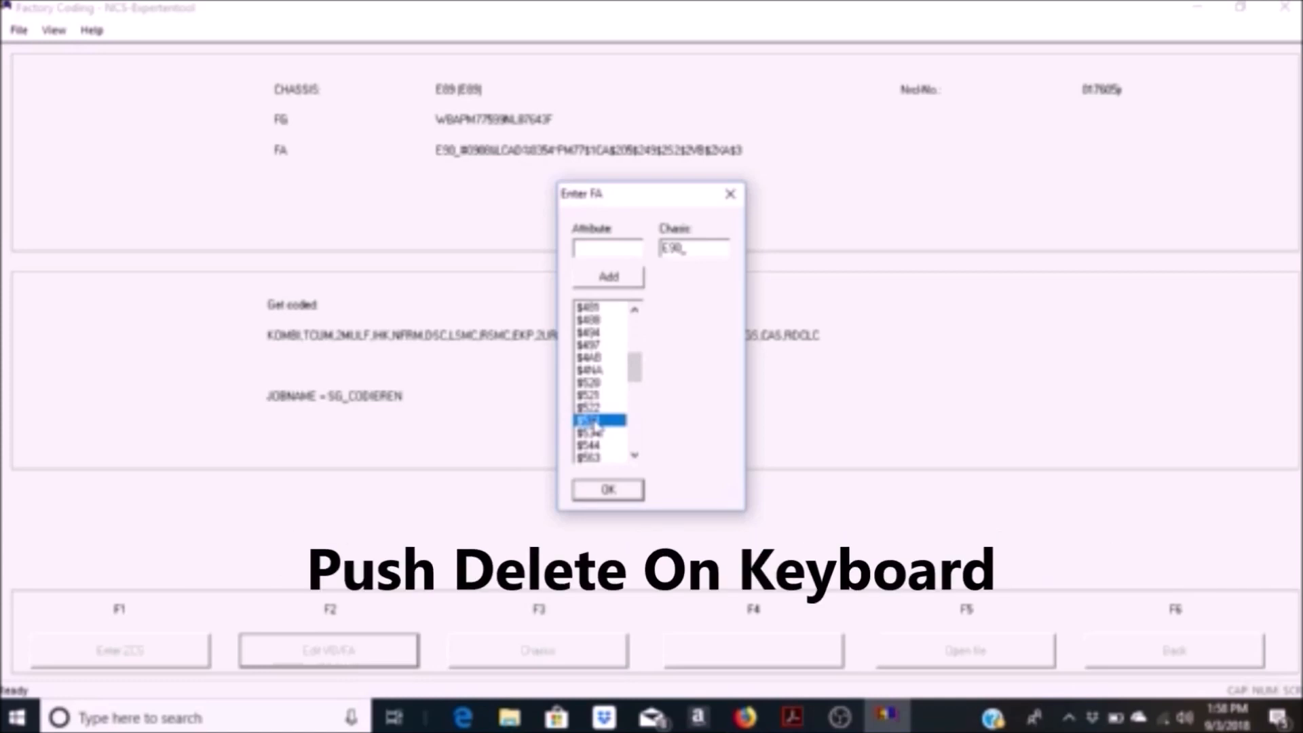
{"action": "key", "text": "Delete"}
{"action": "left_click", "coordinate": [586, 496]}
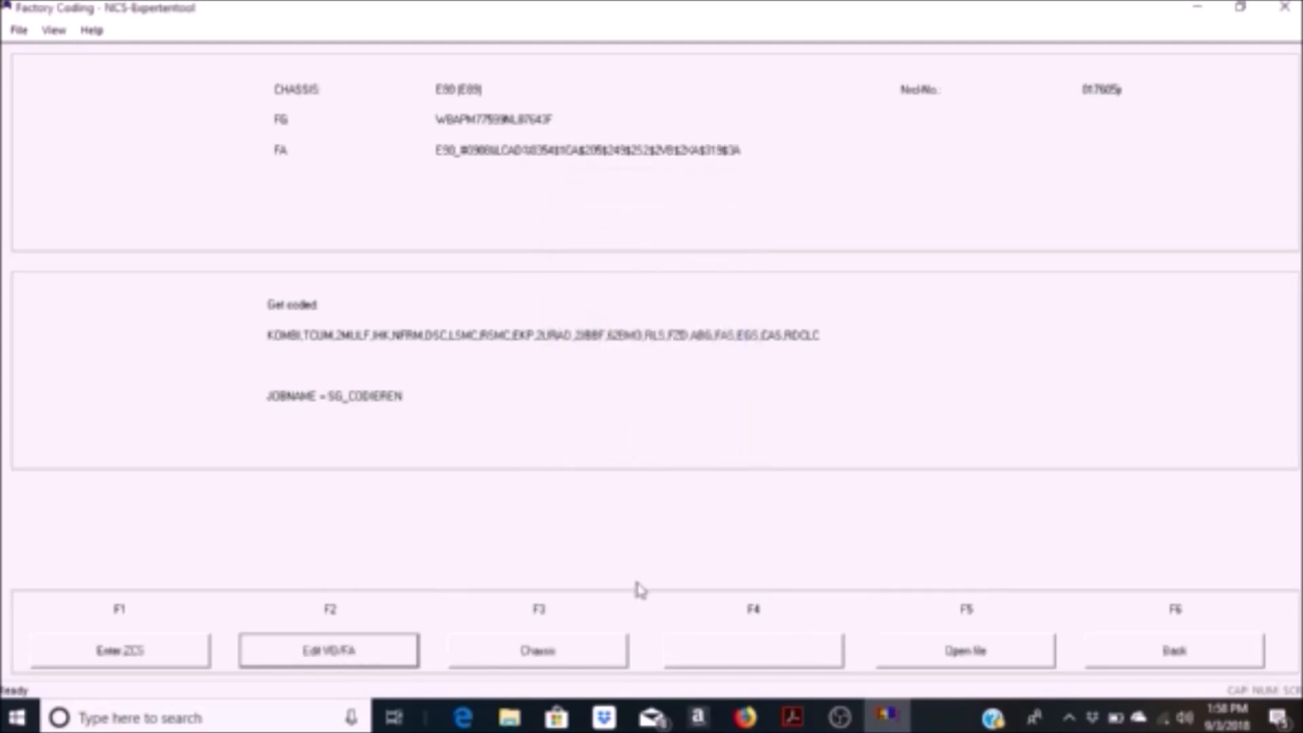
{"action": "left_click", "coordinate": [1153, 662]}
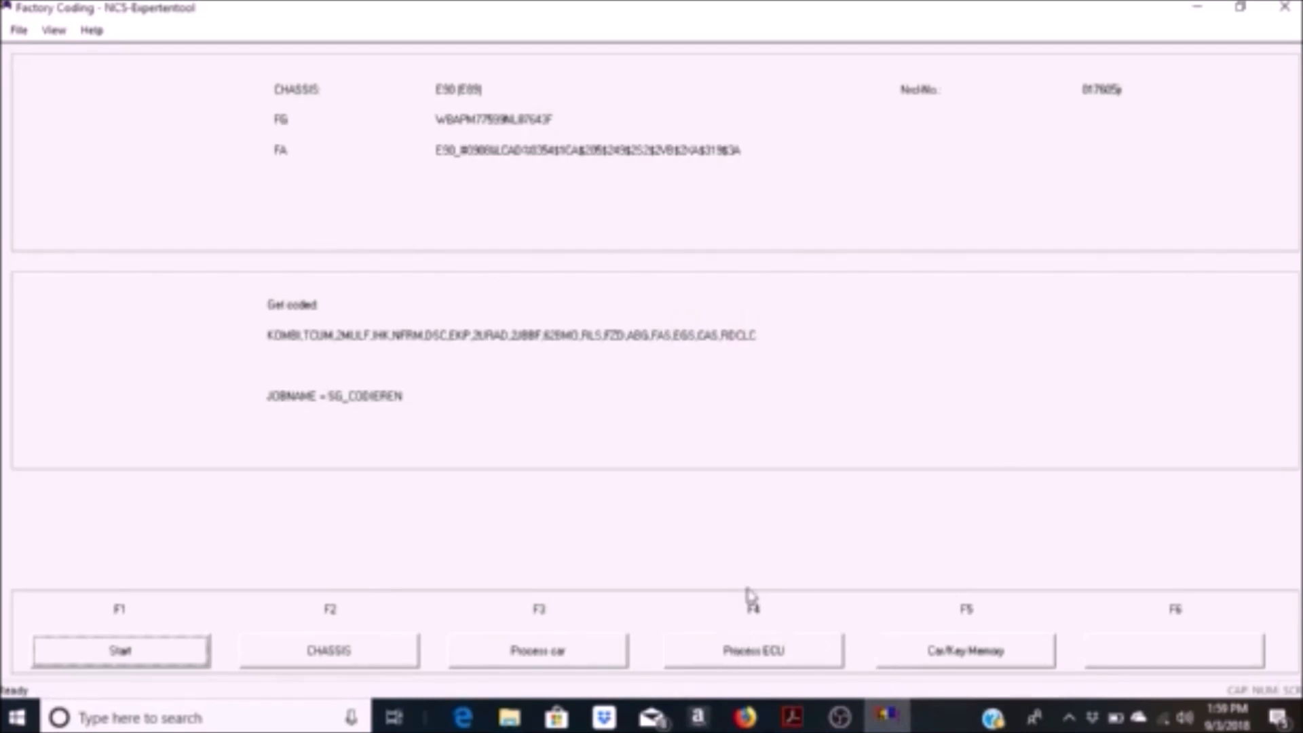
Step: Choose CAS as the ECU to process and accept its default SGET data
{"action": "left_click", "coordinate": [747, 653]}
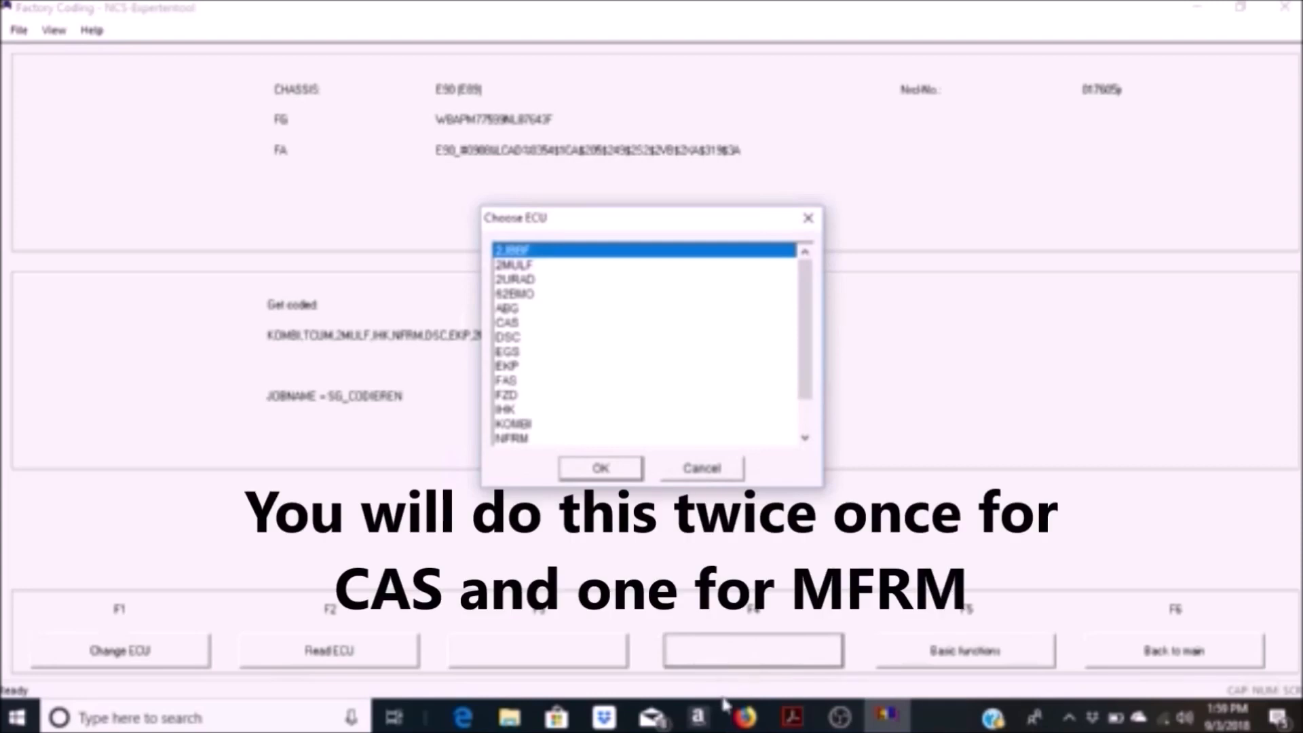
{"action": "left_click", "coordinate": [506, 323]}
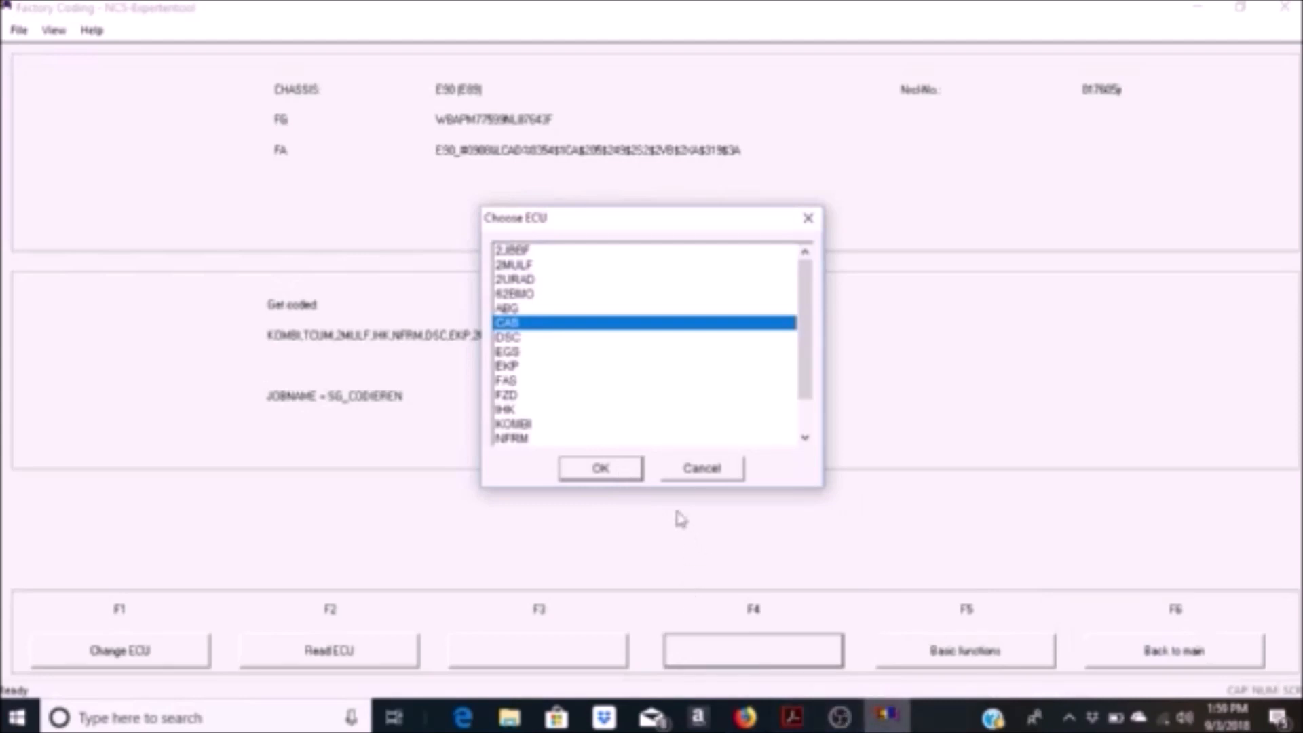
{"action": "left_click", "coordinate": [615, 469]}
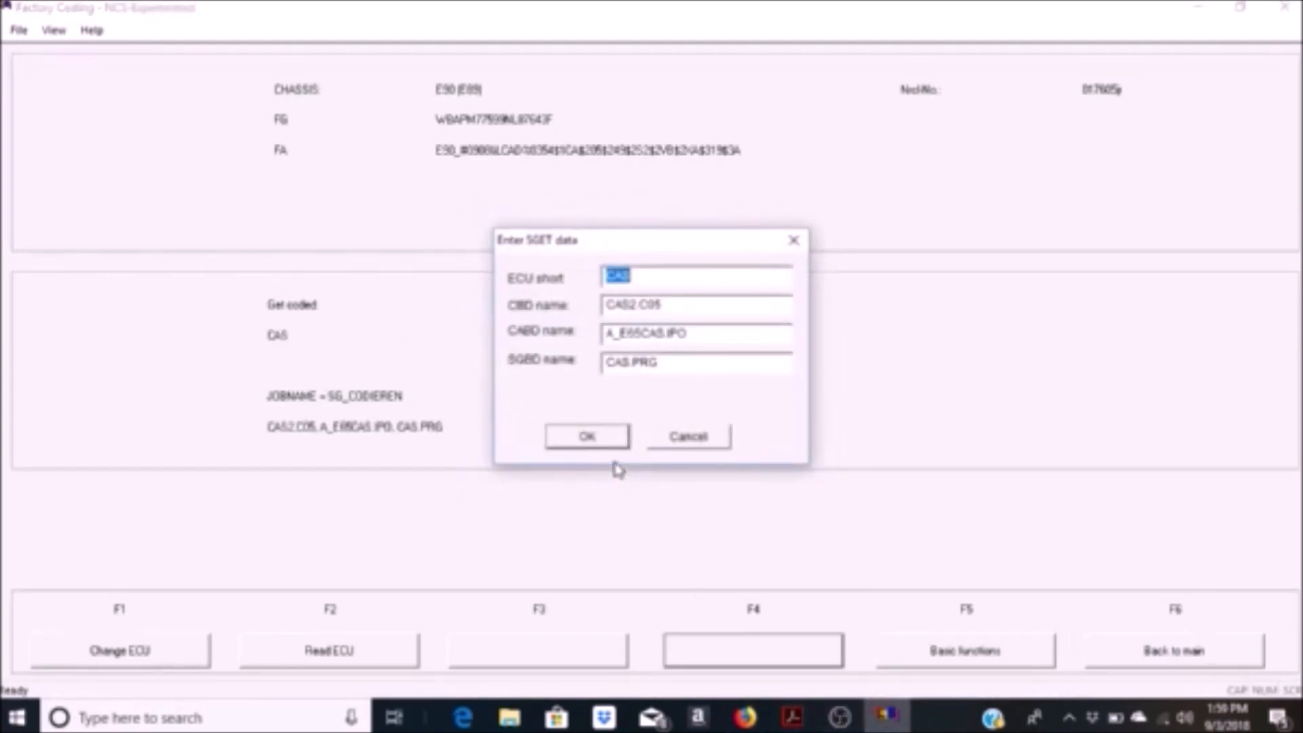
{"action": "left_click", "coordinate": [588, 438]}
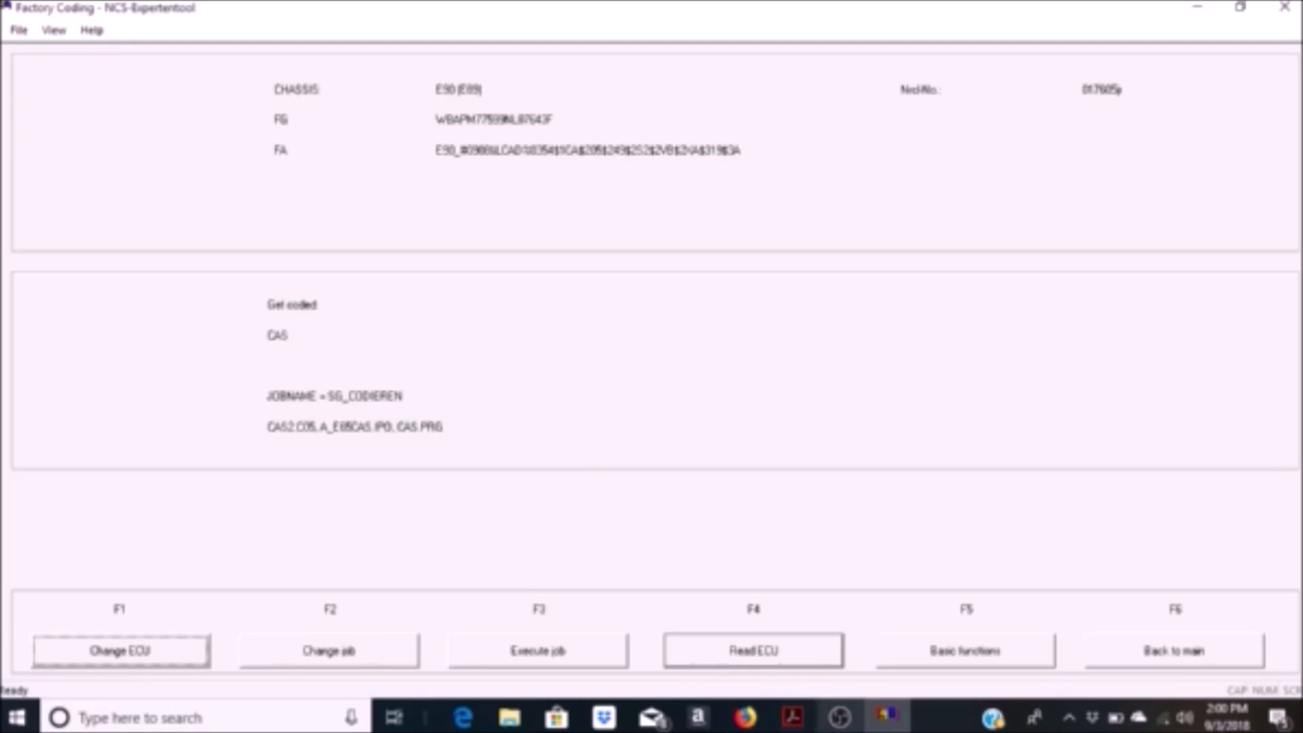
Step: Change the CAS job to FA_WRITE and execute it
{"action": "left_click", "coordinate": [320, 655]}
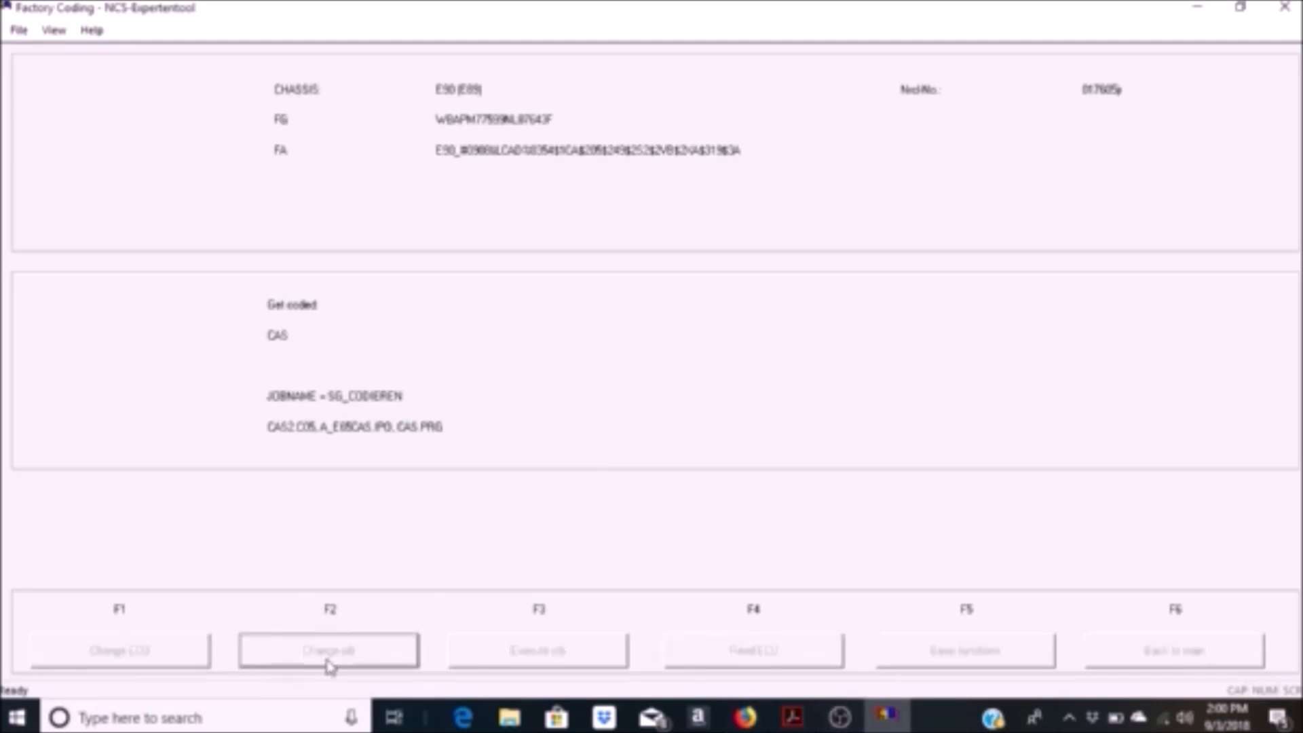
{"action": "left_click", "coordinate": [524, 394]}
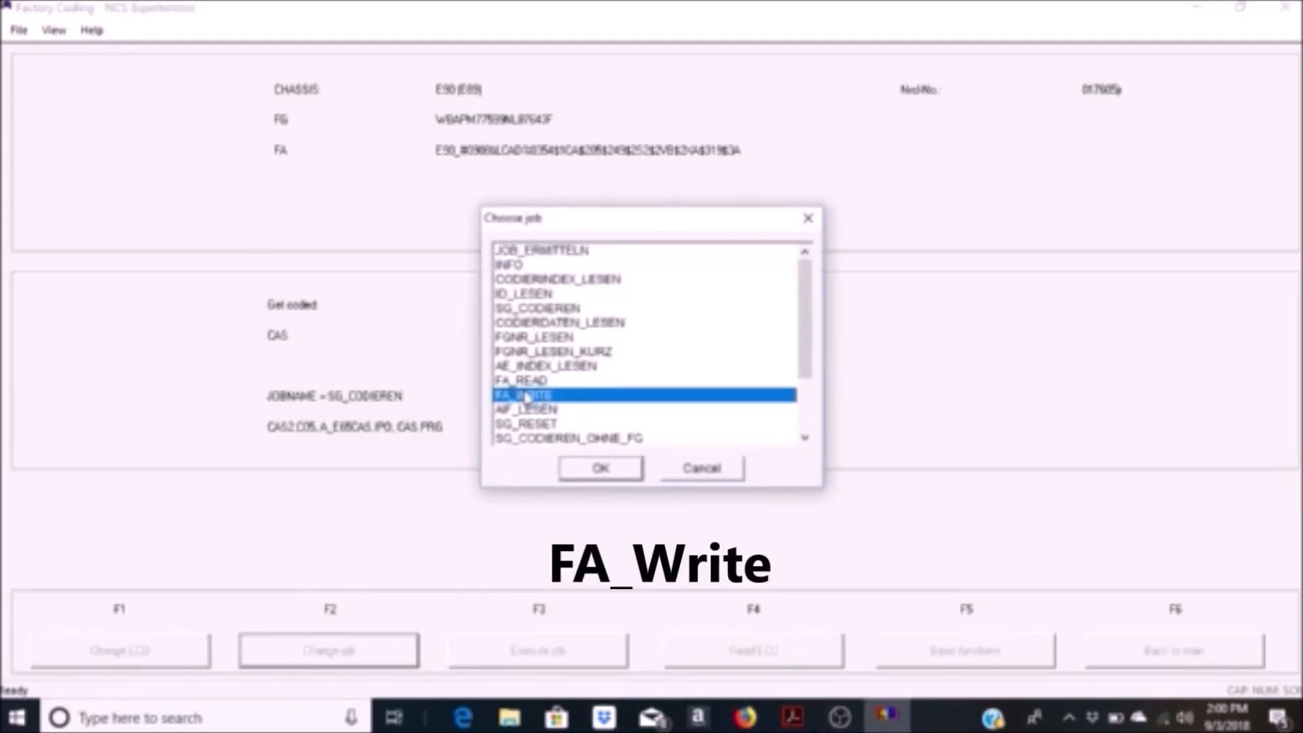
{"action": "left_click", "coordinate": [615, 474]}
{"action": "left_click", "coordinate": [568, 651]}
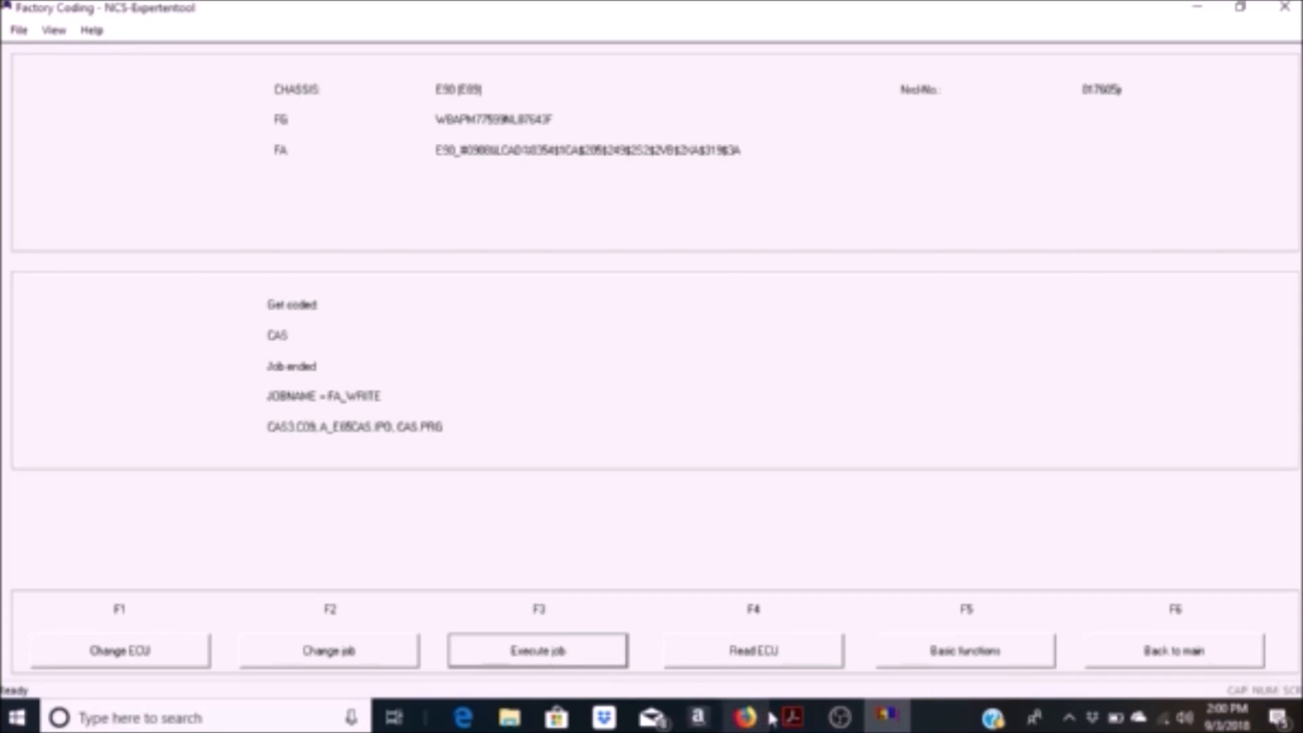
Step: Choose NFRM as the ECU to process and accept its default SGET data
{"action": "left_click", "coordinate": [178, 649]}
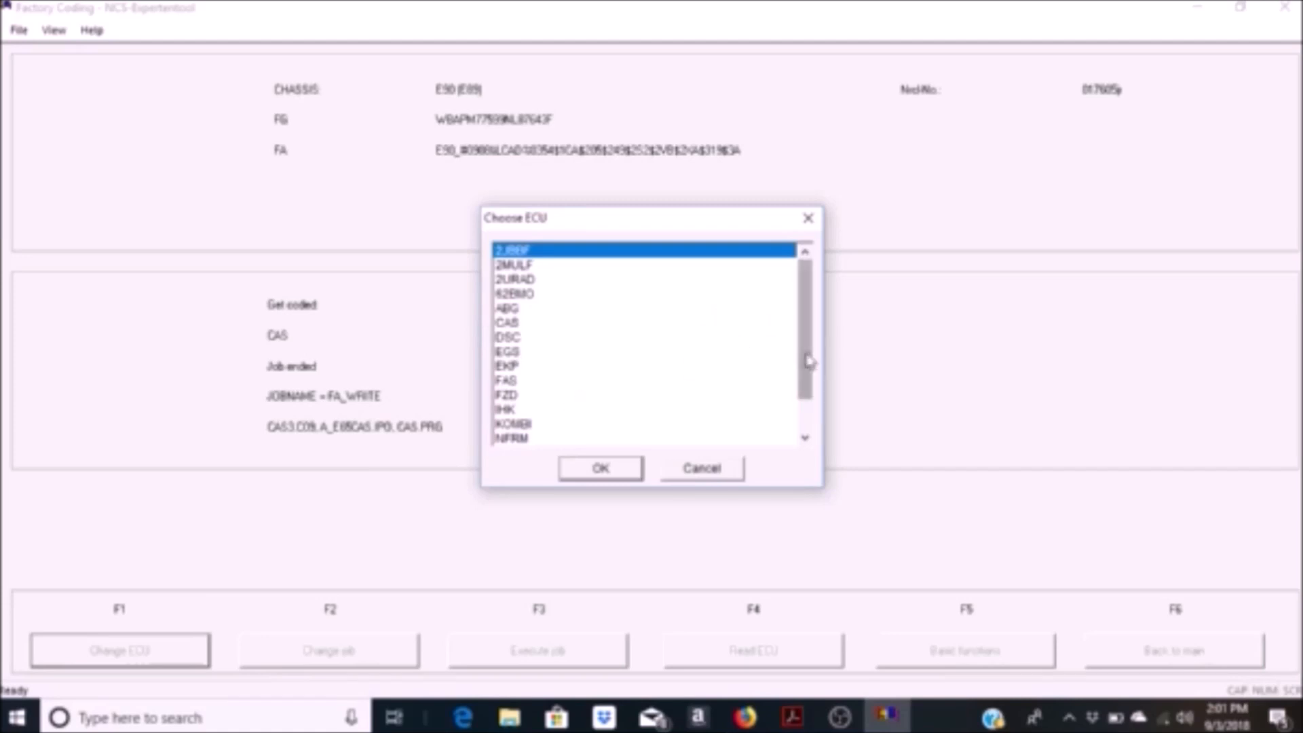
{"action": "scroll", "coordinate": [628, 394], "scroll_direction": "down", "scroll_amount": 1}
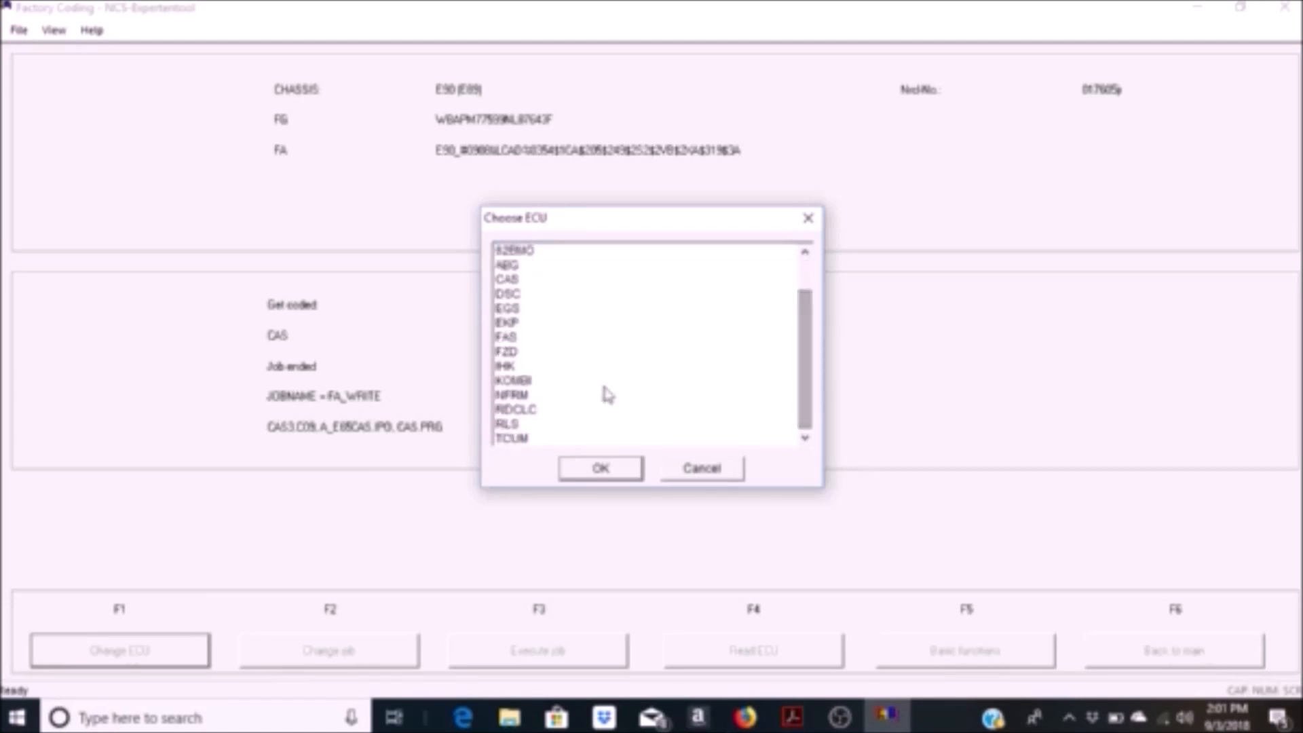
{"action": "left_click", "coordinate": [514, 396]}
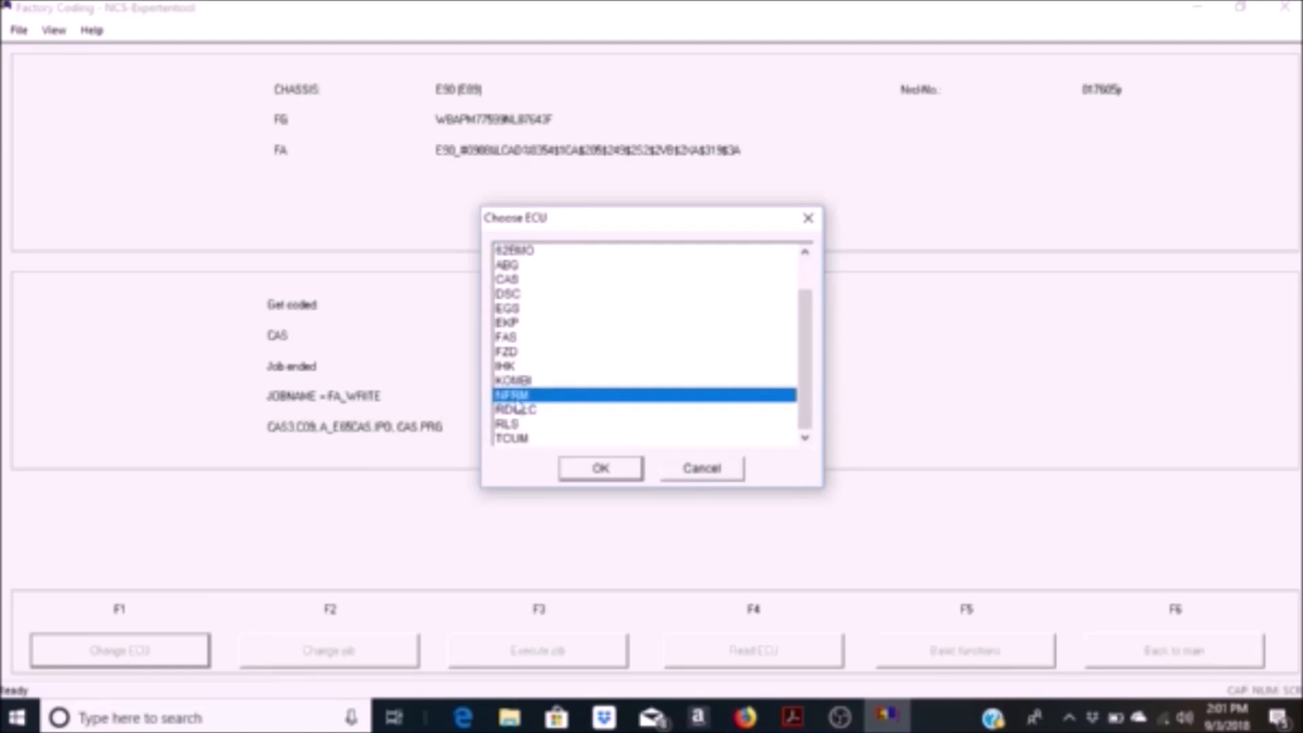
{"action": "left_click", "coordinate": [600, 468]}
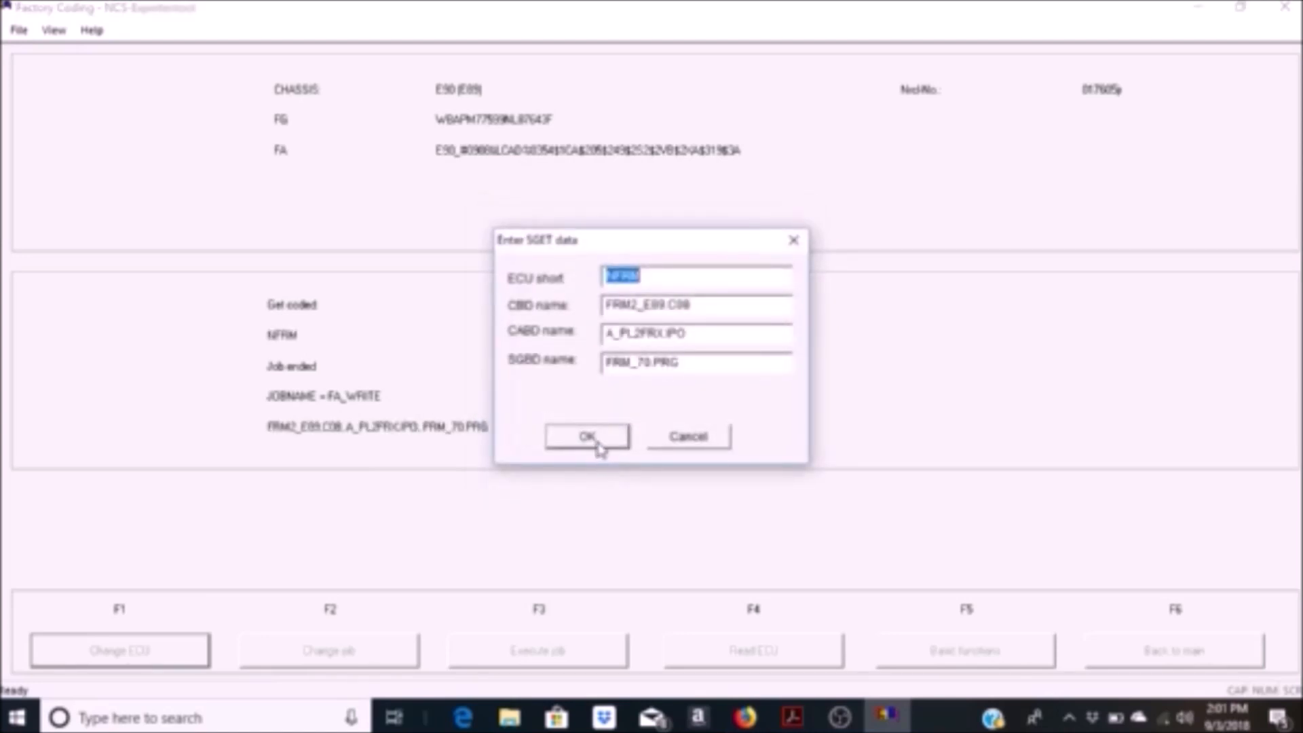
{"action": "left_click", "coordinate": [588, 437]}
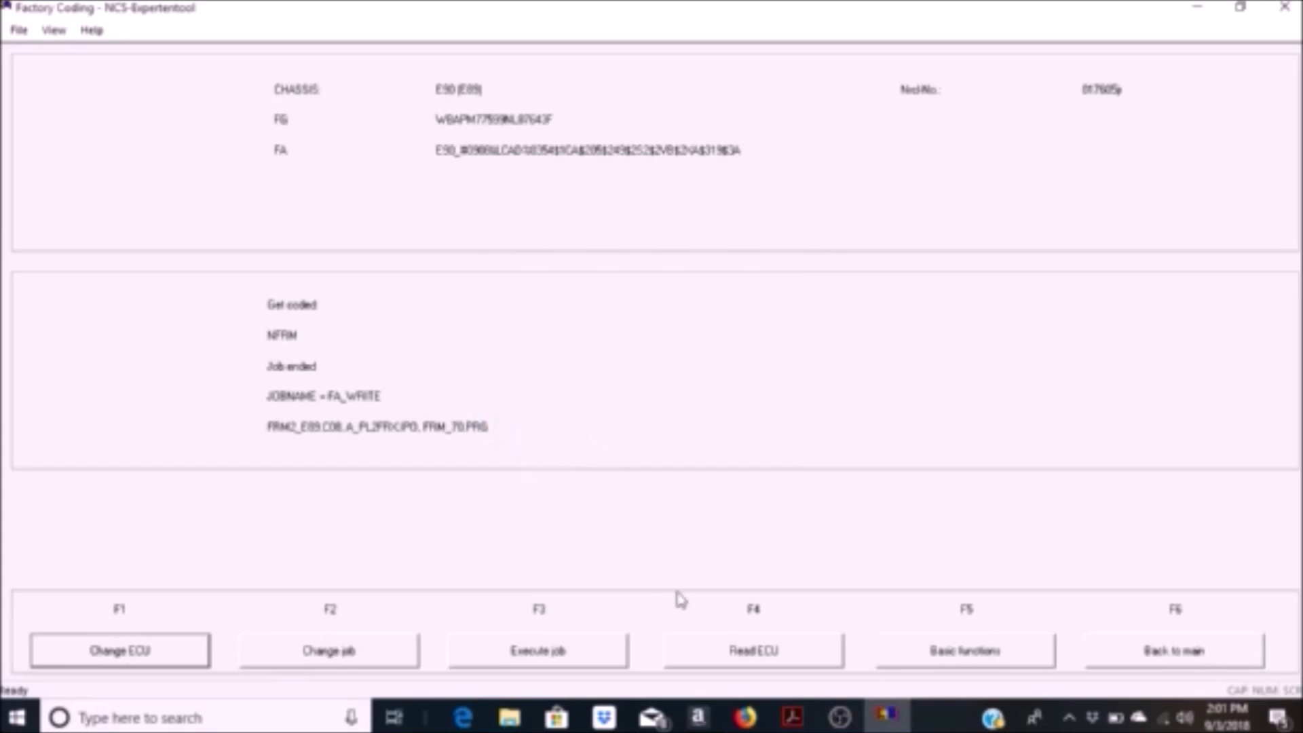
Step: Select FA_WRITE as the job for the NFRM module and execute it to write the vehicle order
{"action": "left_click", "coordinate": [383, 652]}
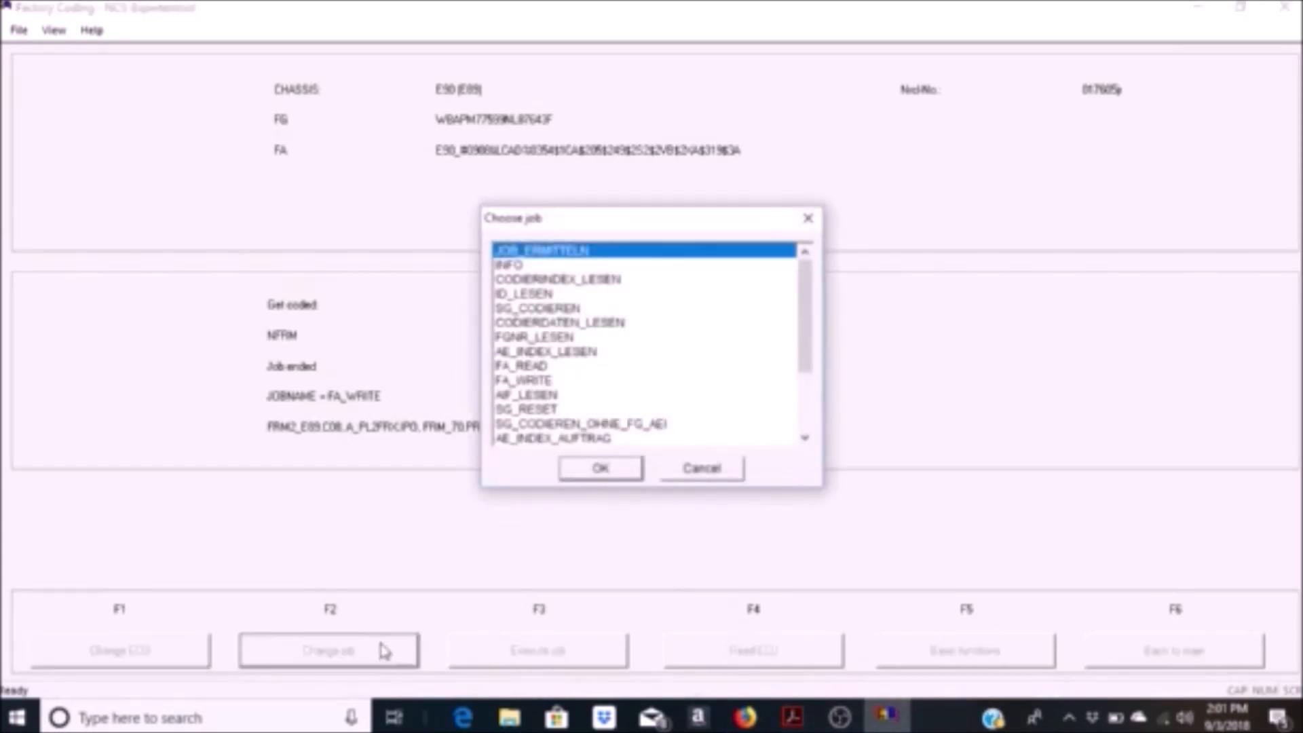
{"action": "left_click", "coordinate": [519, 382]}
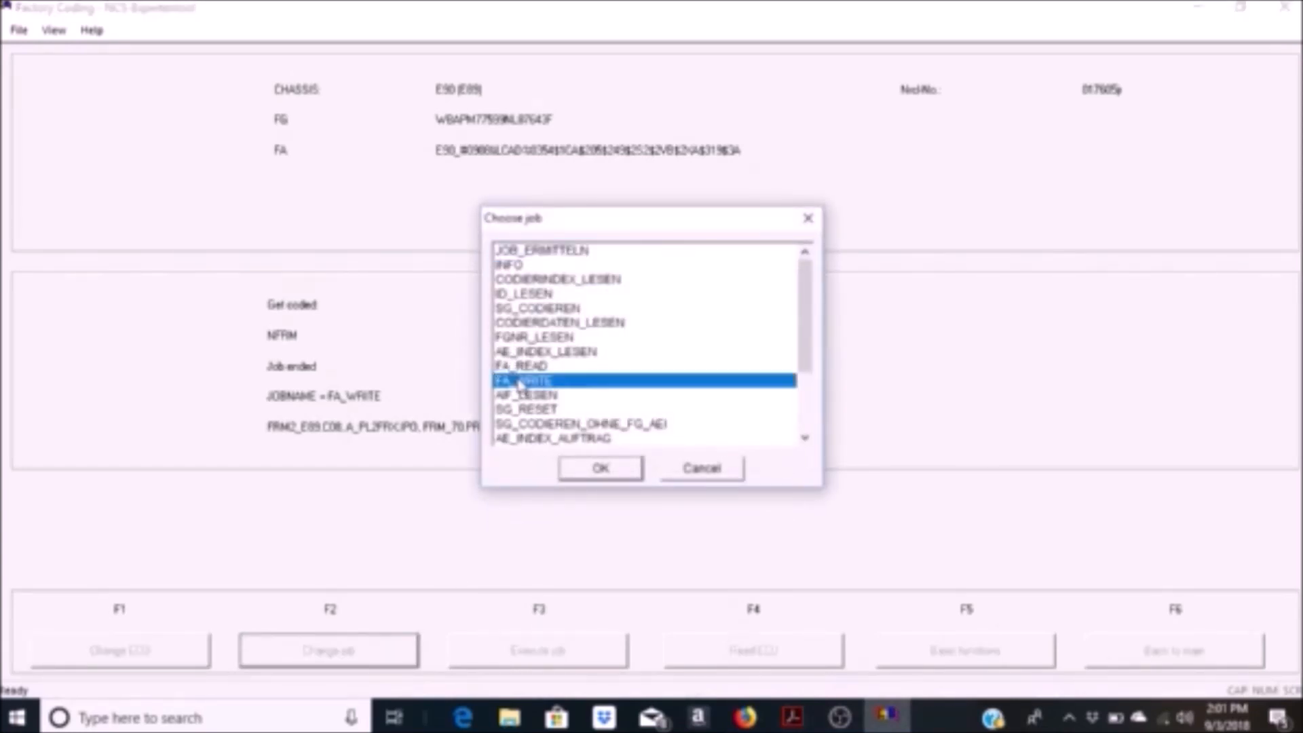
{"action": "left_click", "coordinate": [600, 470]}
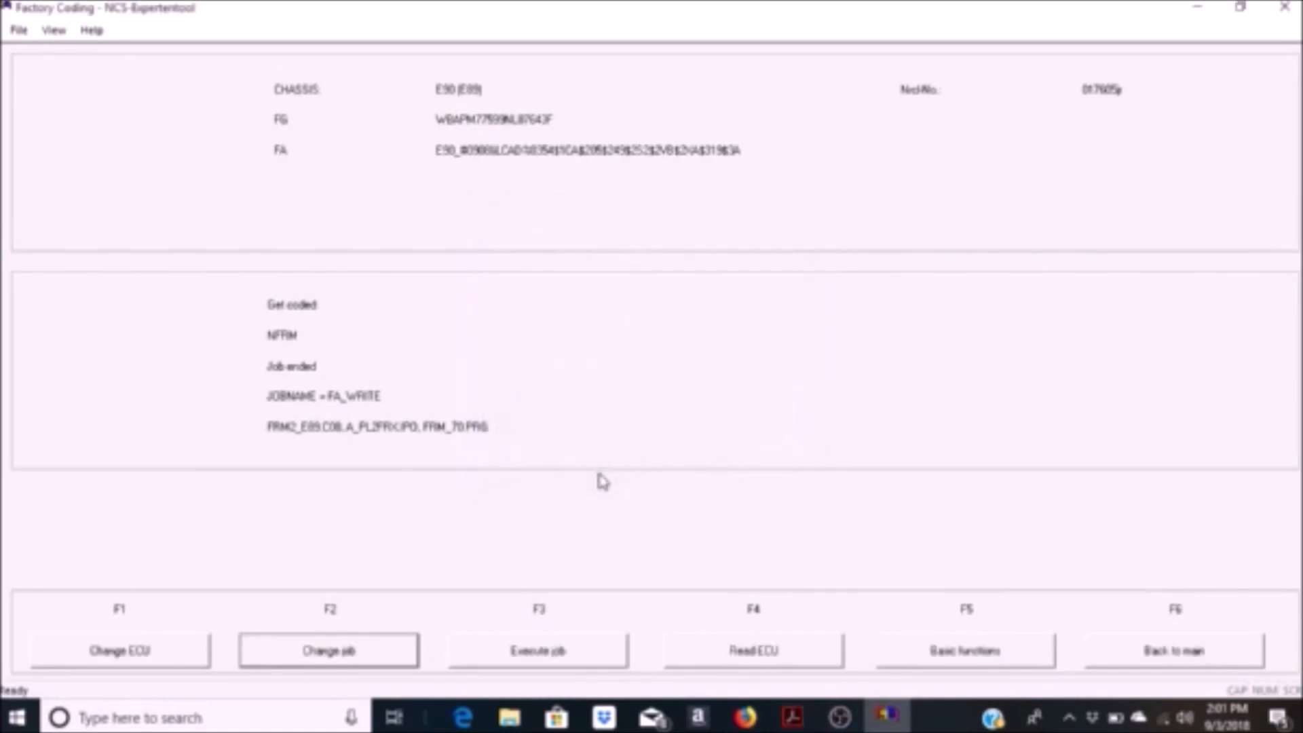
{"action": "left_click", "coordinate": [551, 655]}
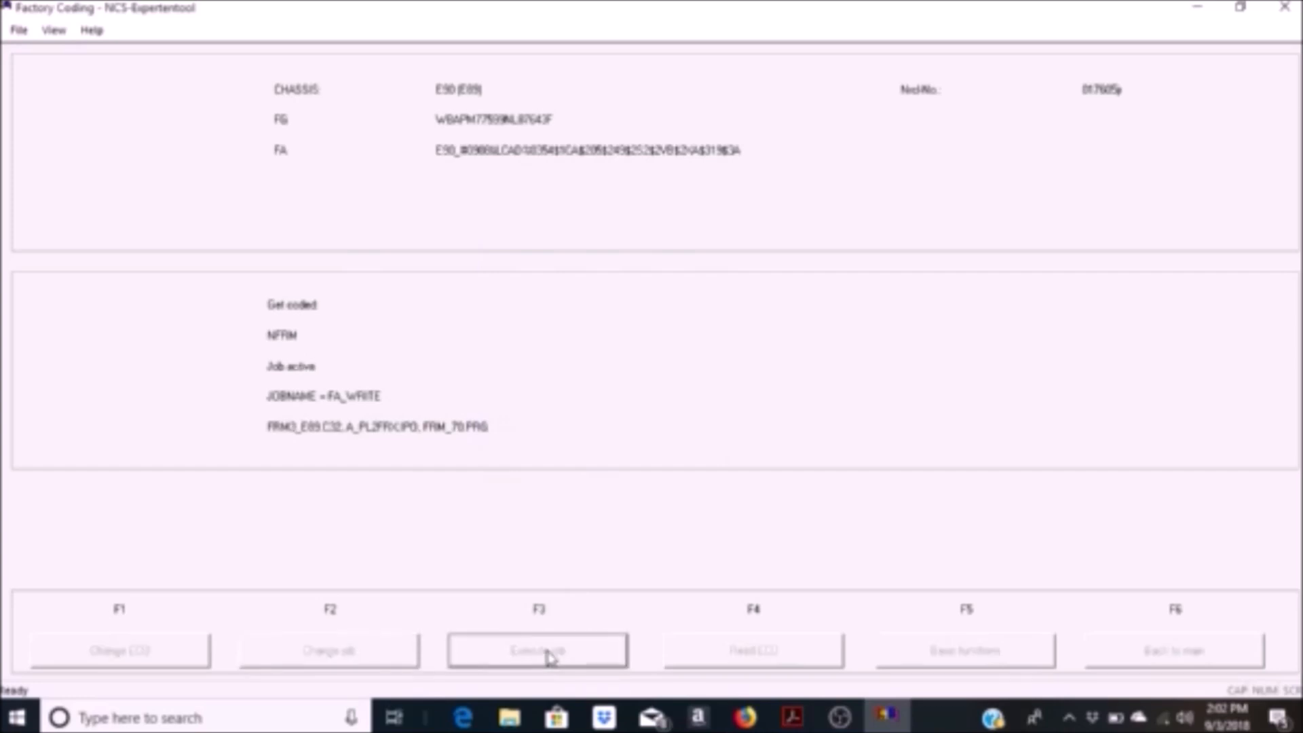